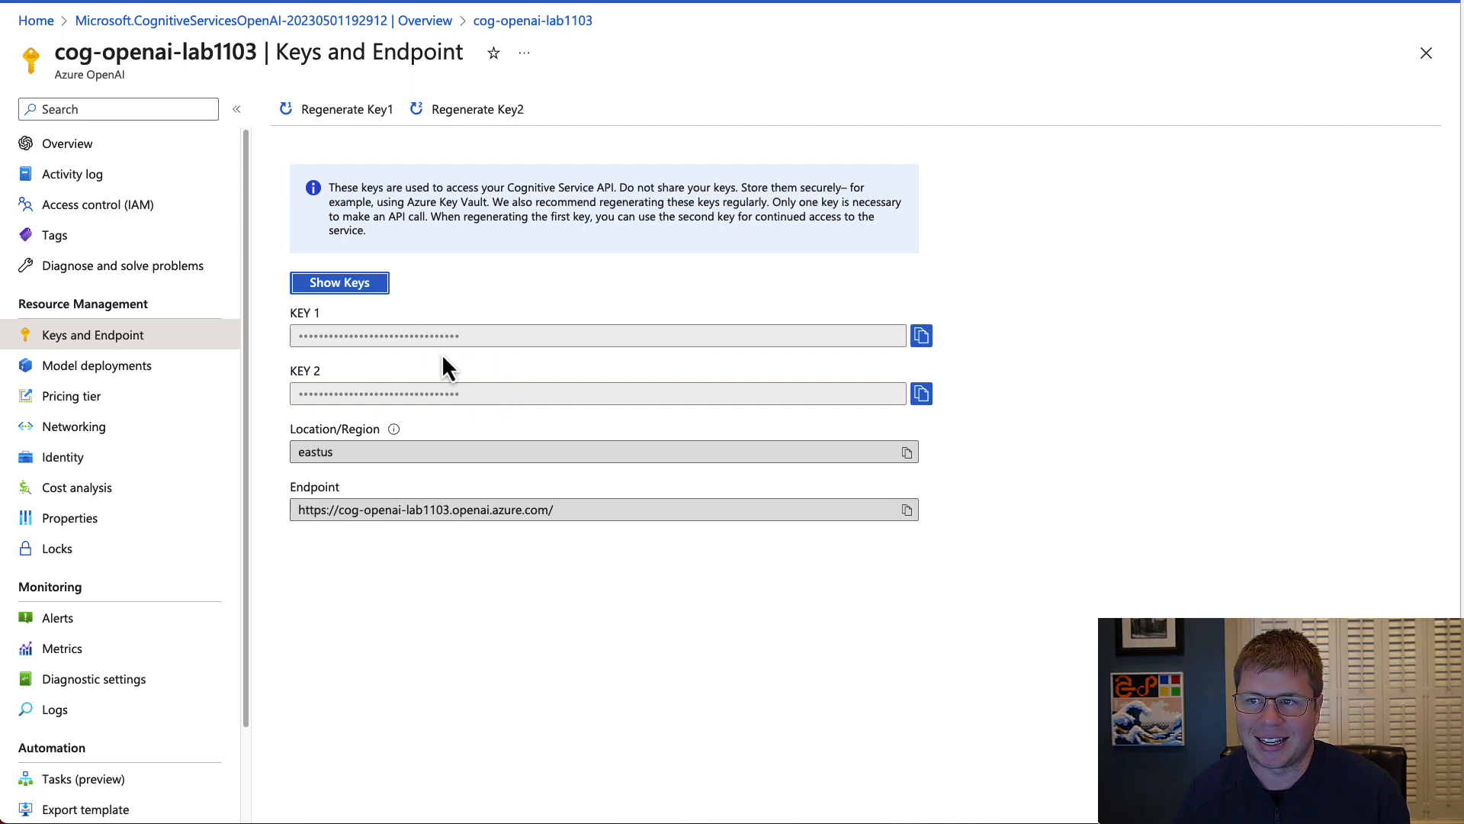
Examine the models and versions offered for a new model deployment of cog-openai-lab1103, and leave the form unsaved.
{"action": "left_click", "coordinate": [95, 370]}
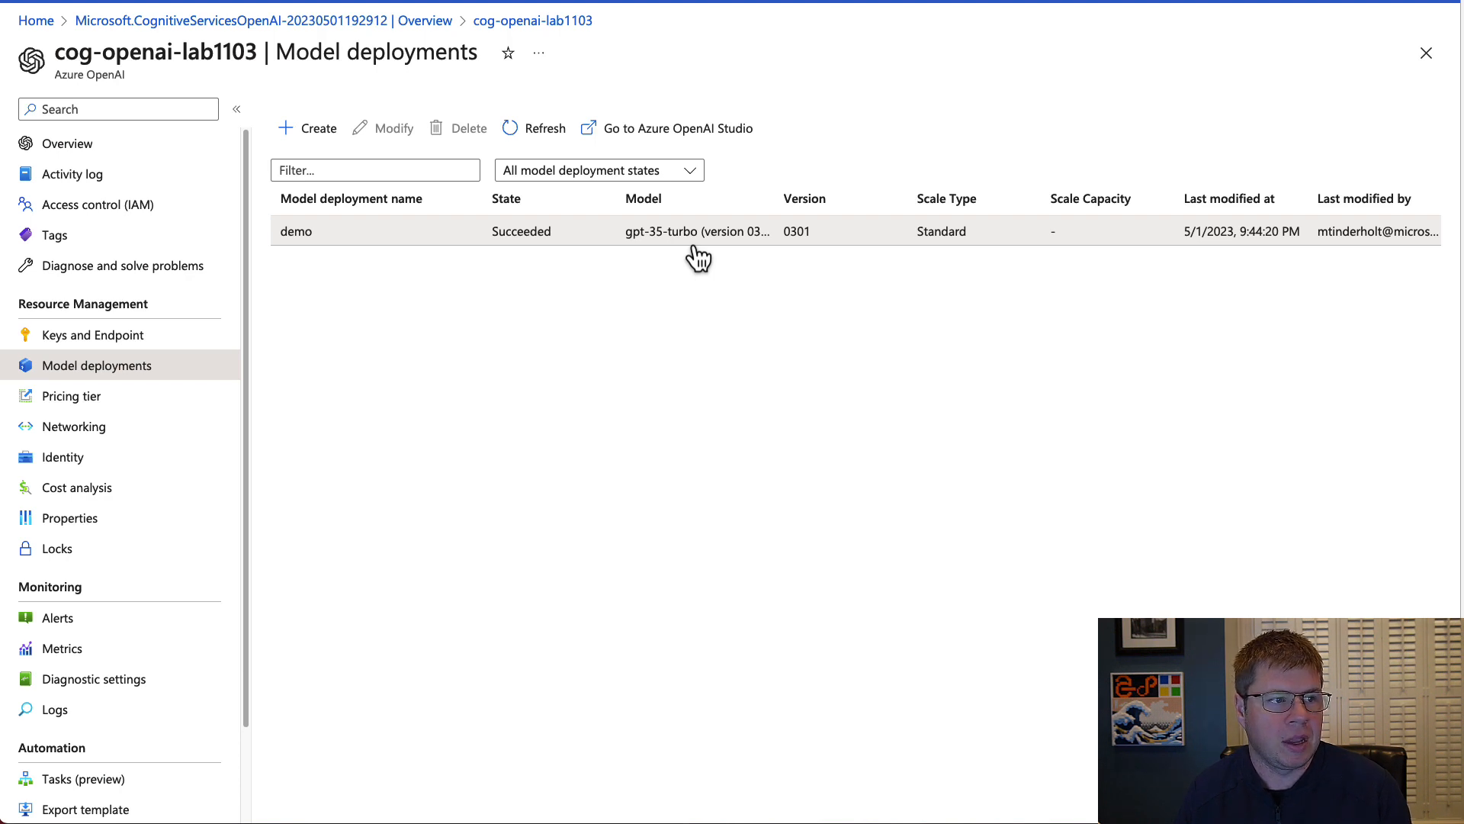
{"action": "left_click", "coordinate": [322, 130]}
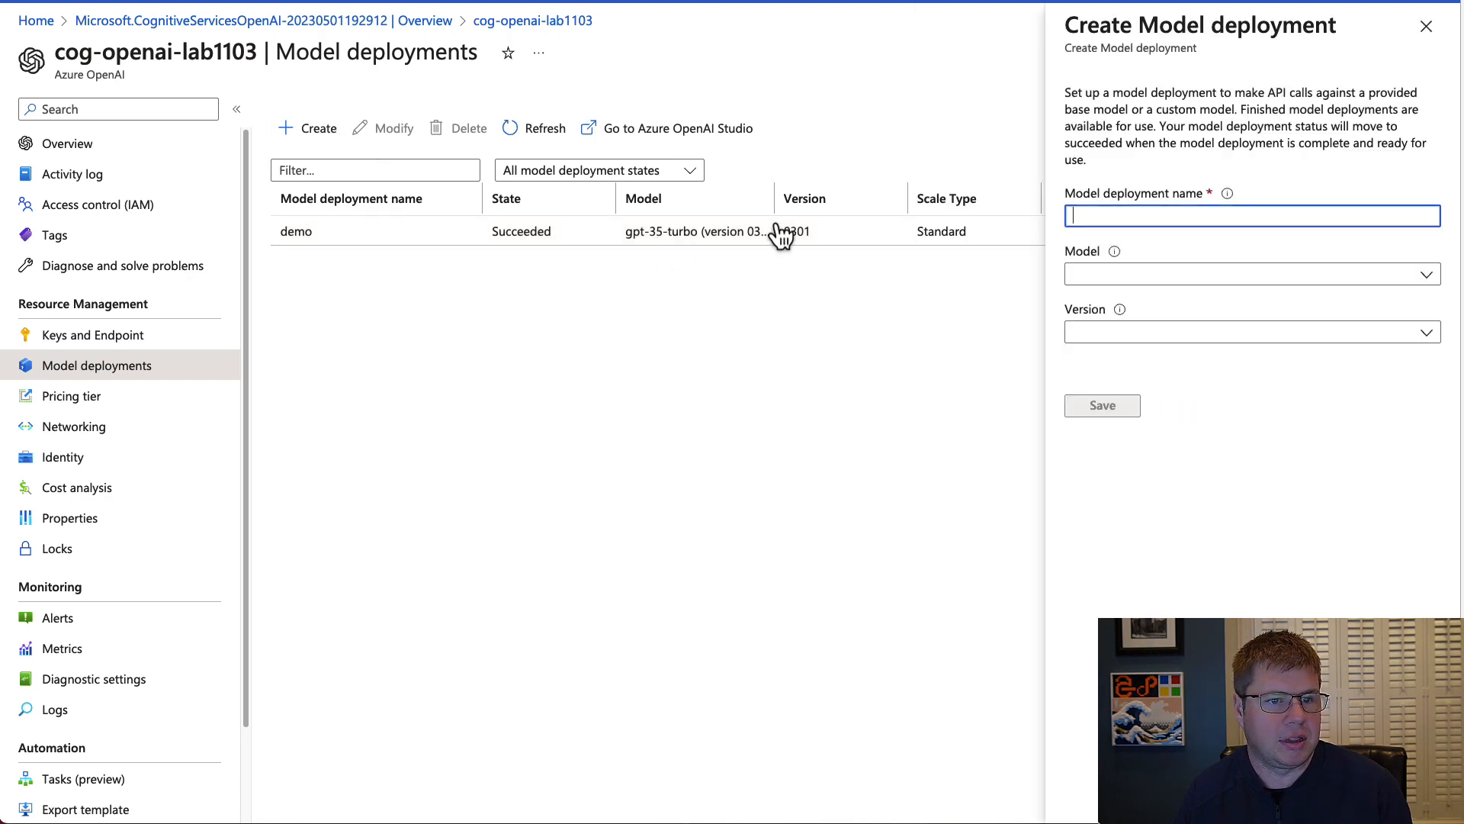
{"action": "left_click", "coordinate": [1175, 276]}
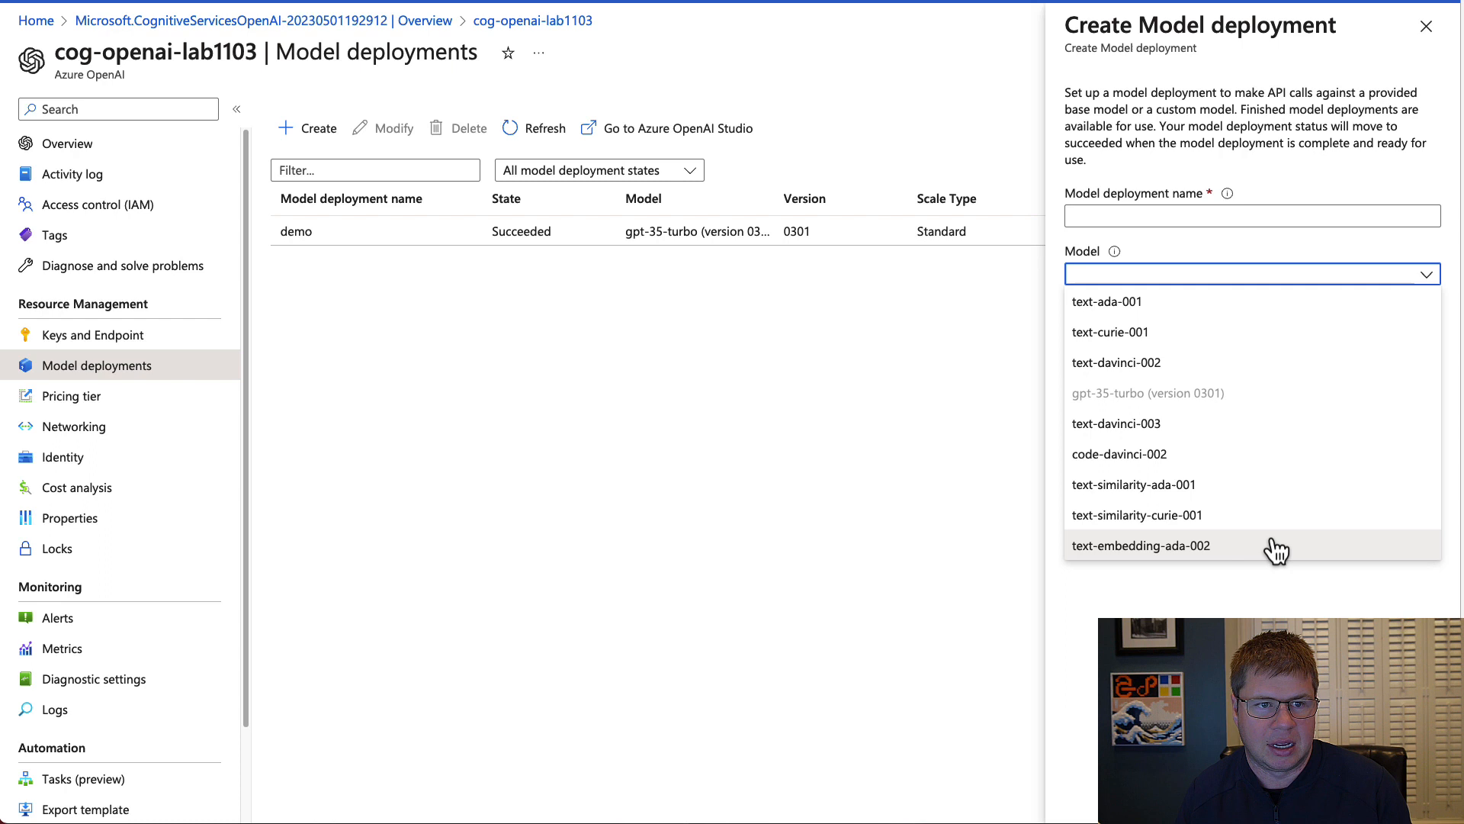
{"action": "left_click", "coordinate": [1267, 300]}
{"action": "left_click", "coordinate": [1257, 336]}
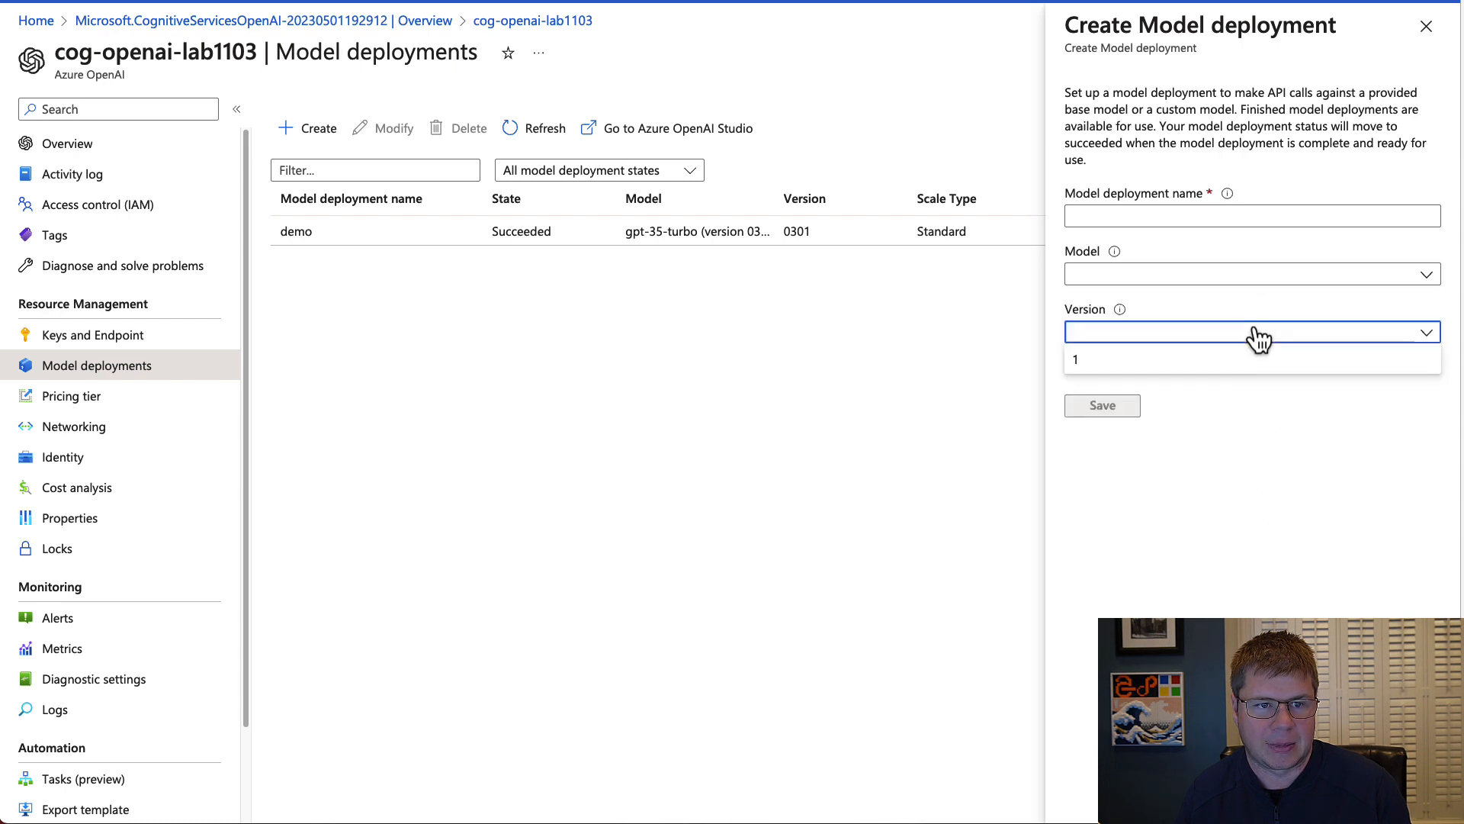
{"action": "left_click", "coordinate": [1257, 338]}
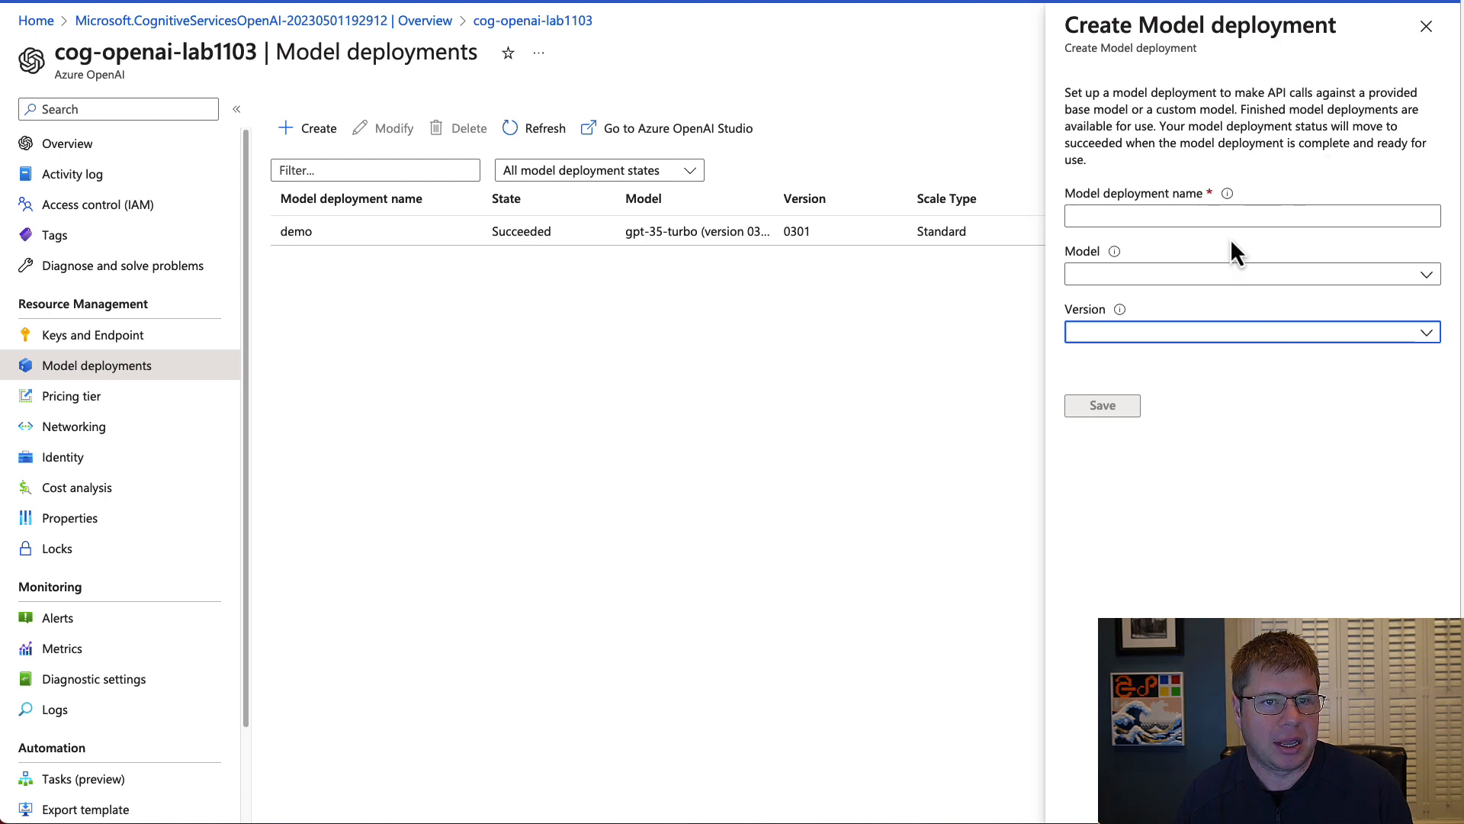
{"action": "left_click", "coordinate": [1163, 220]}
{"action": "left_click", "coordinate": [1211, 276]}
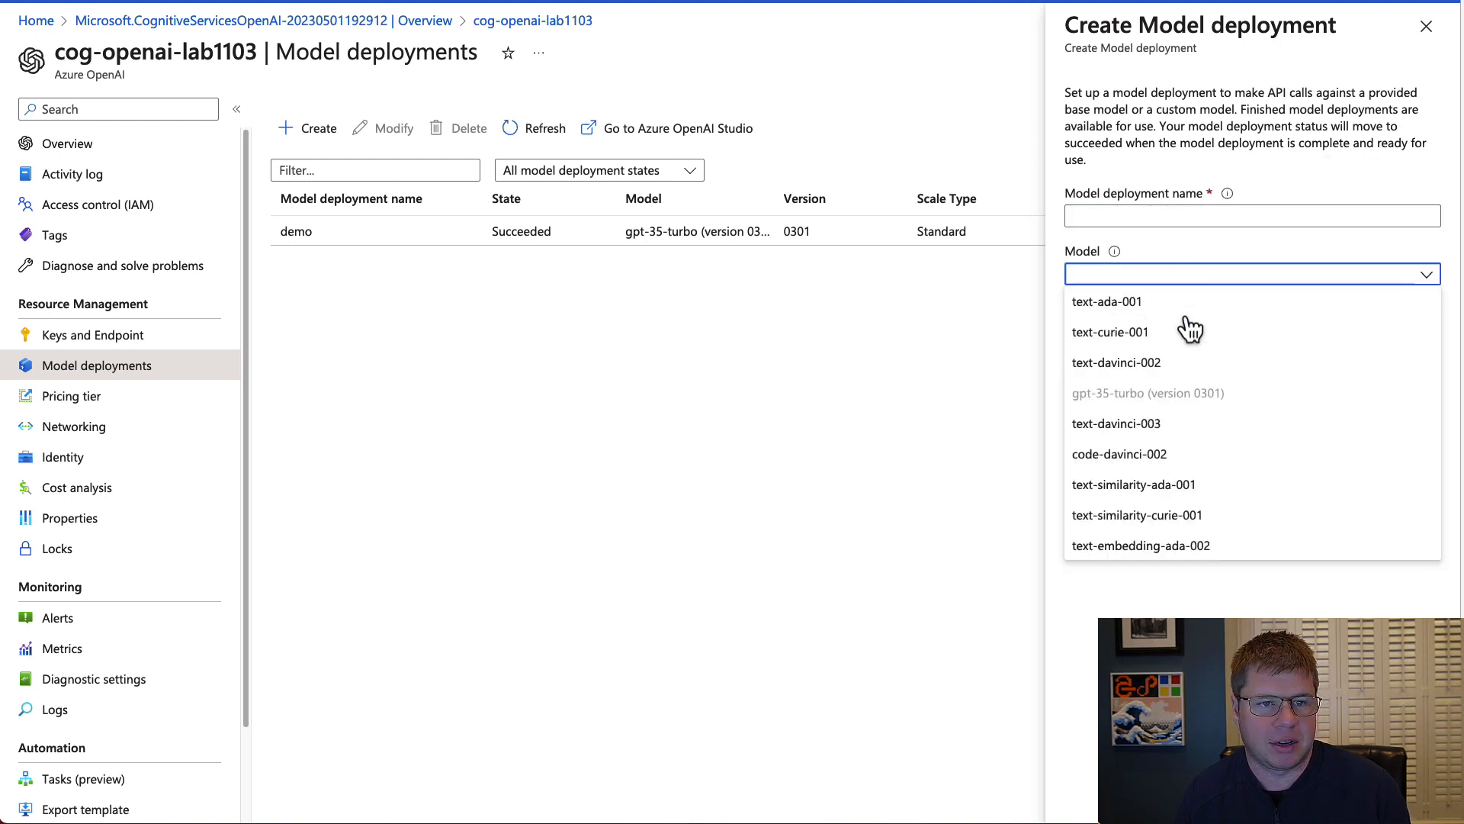
{"action": "left_click", "coordinate": [1426, 26]}
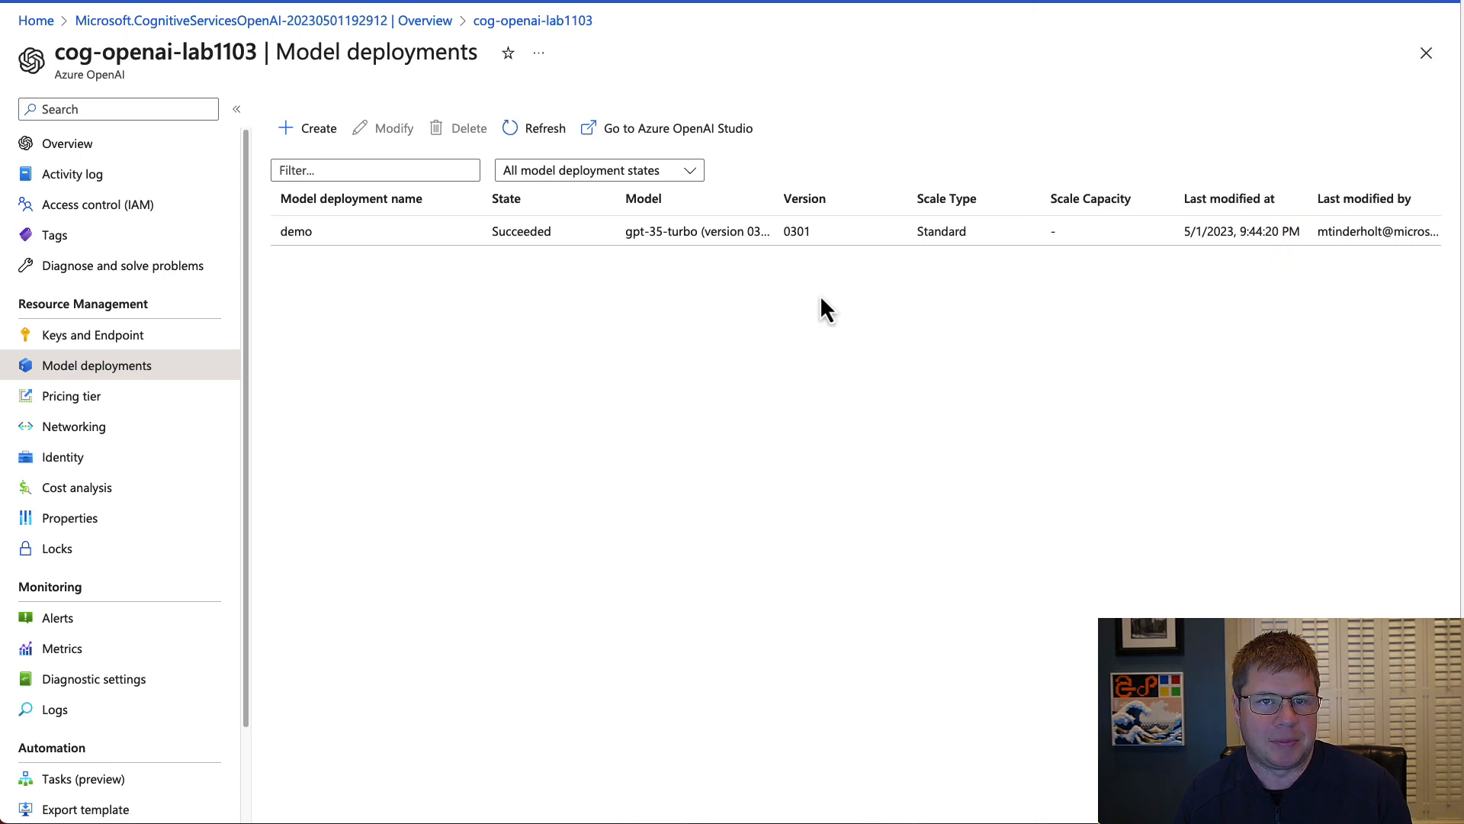
Review the resource's pricing tier, networking access, and system-assigned and user-assigned identity settings.
{"action": "left_click", "coordinate": [113, 409]}
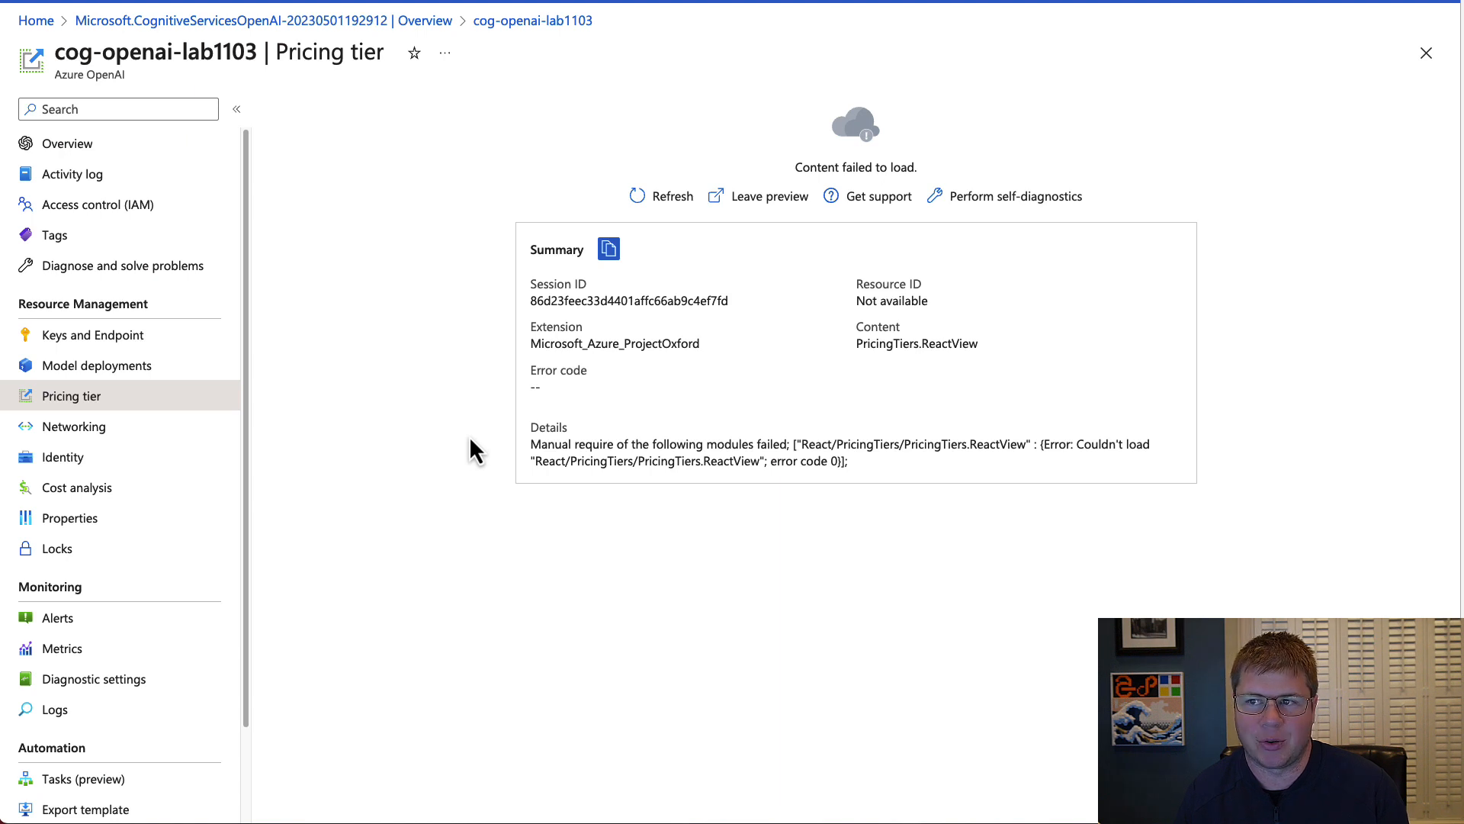
{"action": "left_click", "coordinate": [120, 430]}
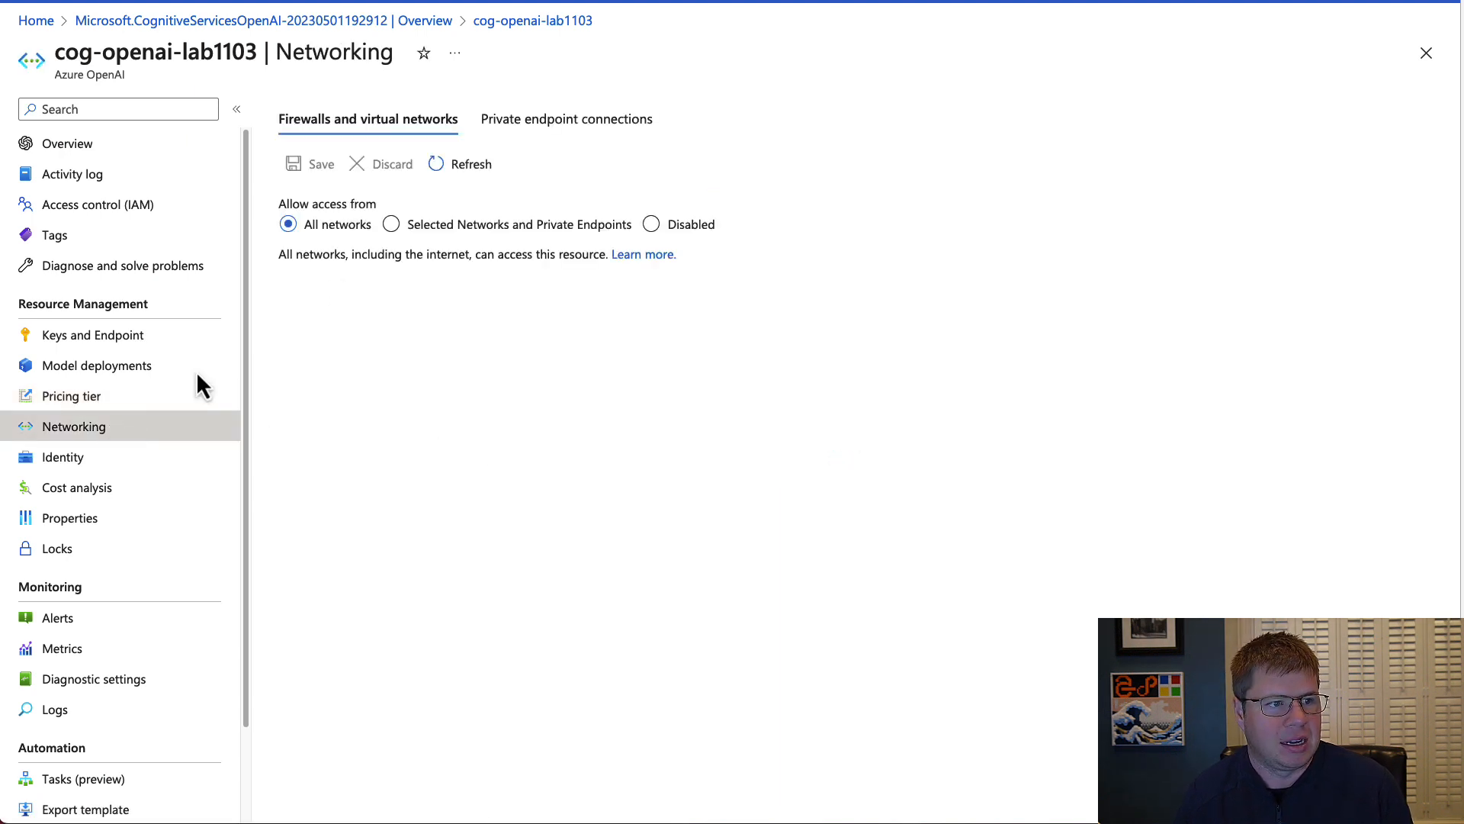
{"action": "left_click", "coordinate": [139, 456]}
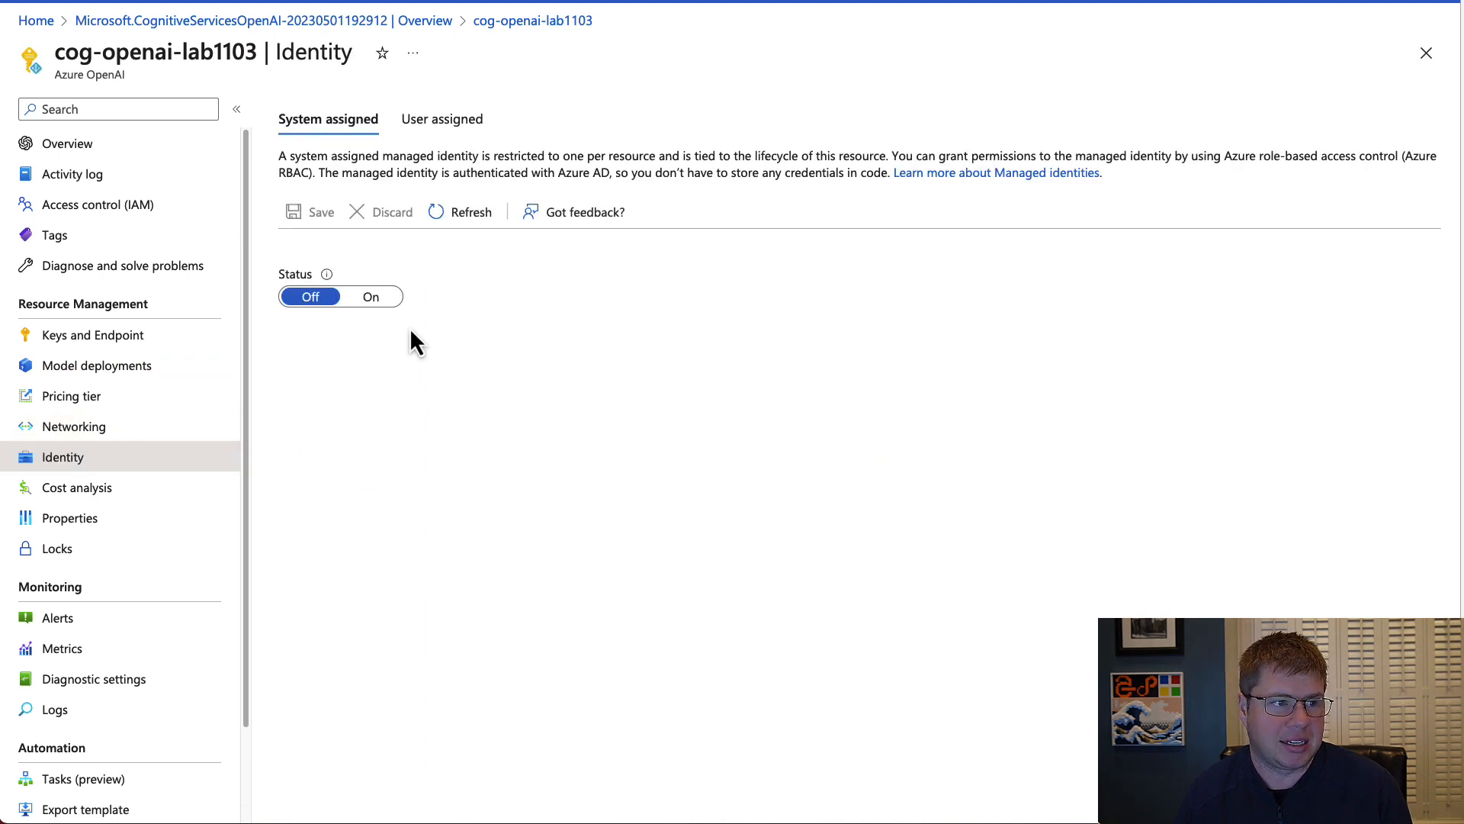
{"action": "left_click", "coordinate": [442, 122]}
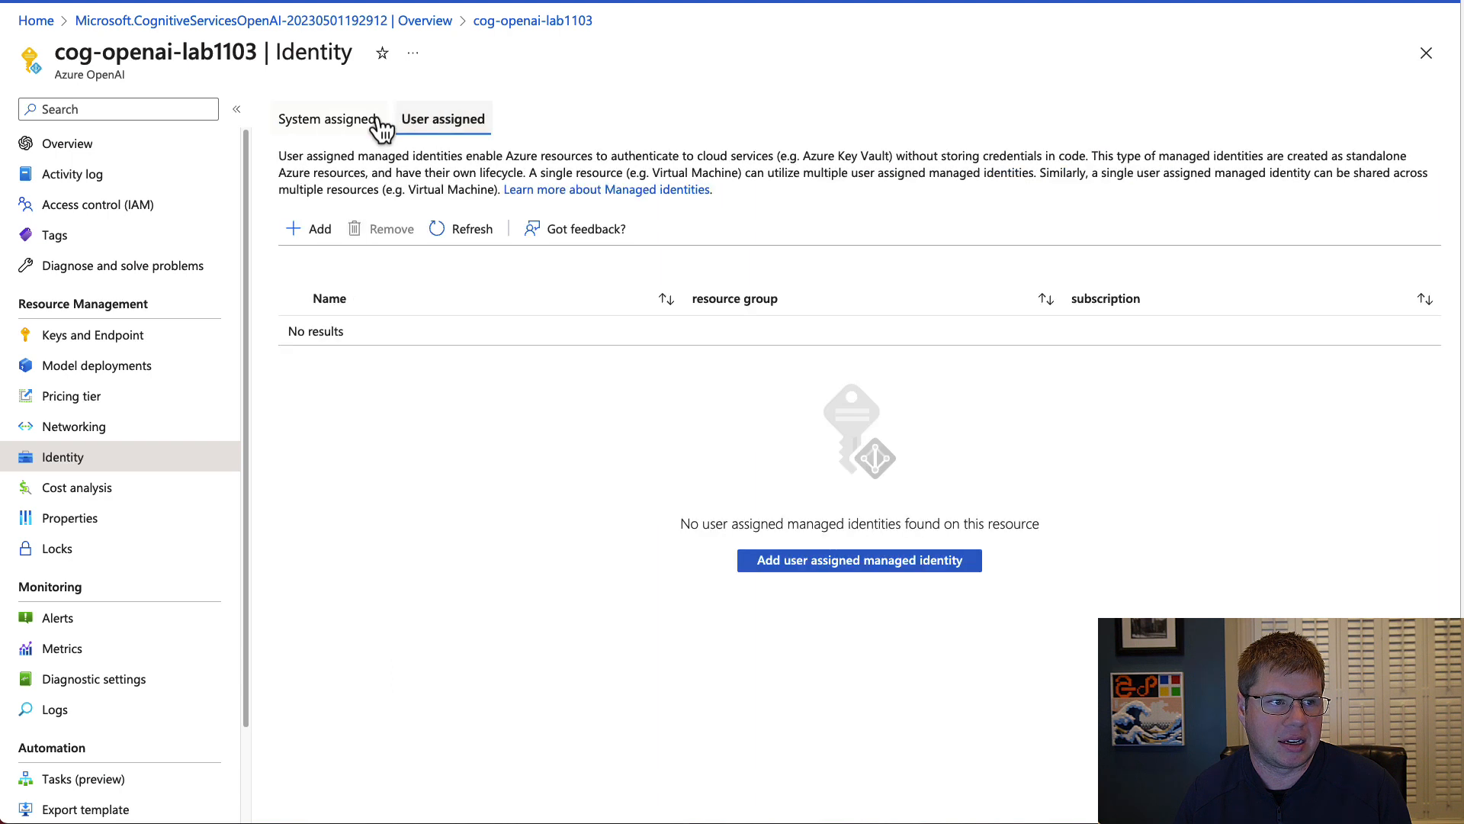
{"action": "left_click", "coordinate": [380, 128]}
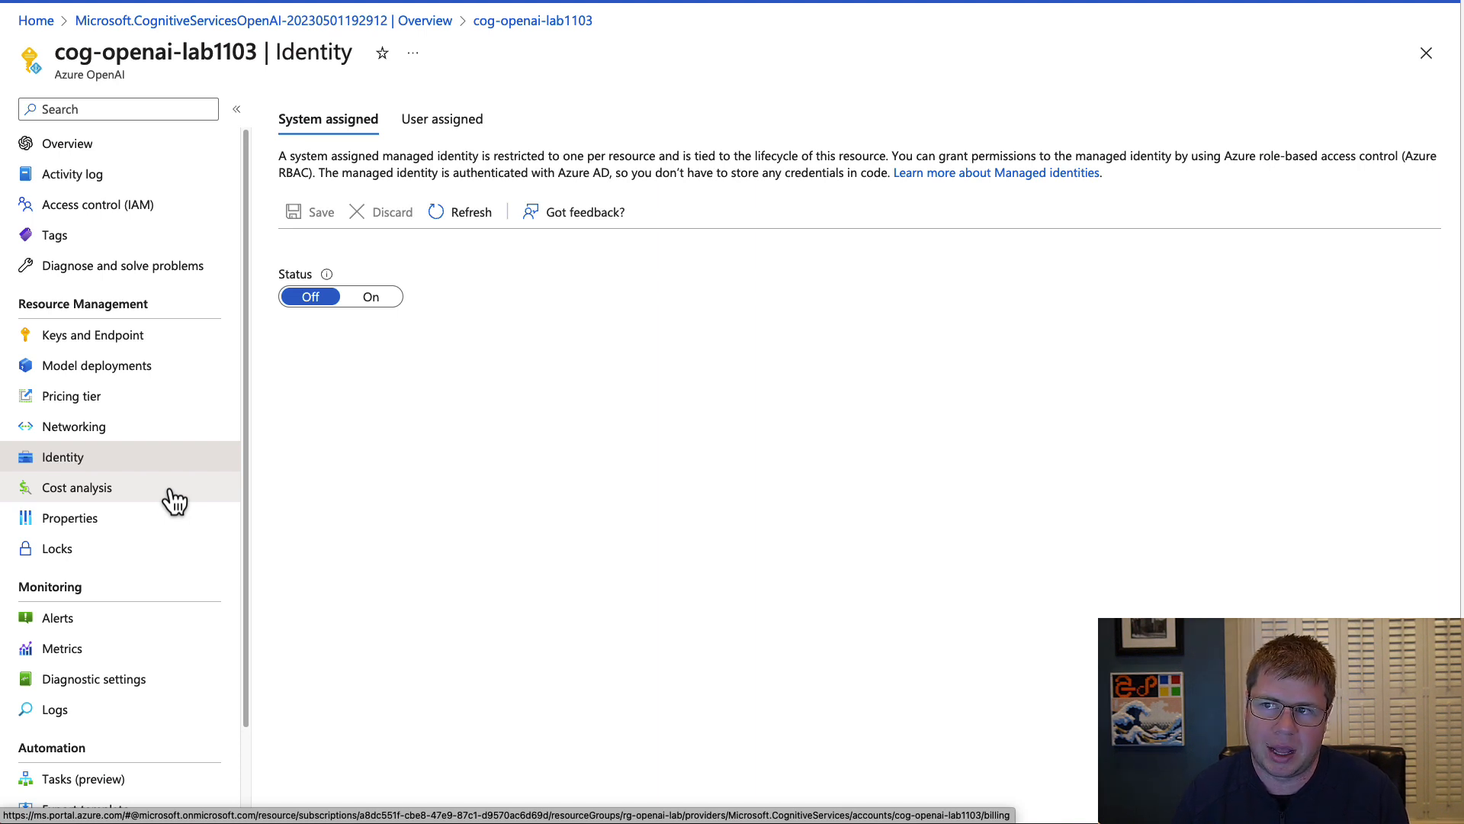
View the resource's cost analysis and check the pricing tier in its properties.
{"action": "left_click", "coordinate": [138, 497]}
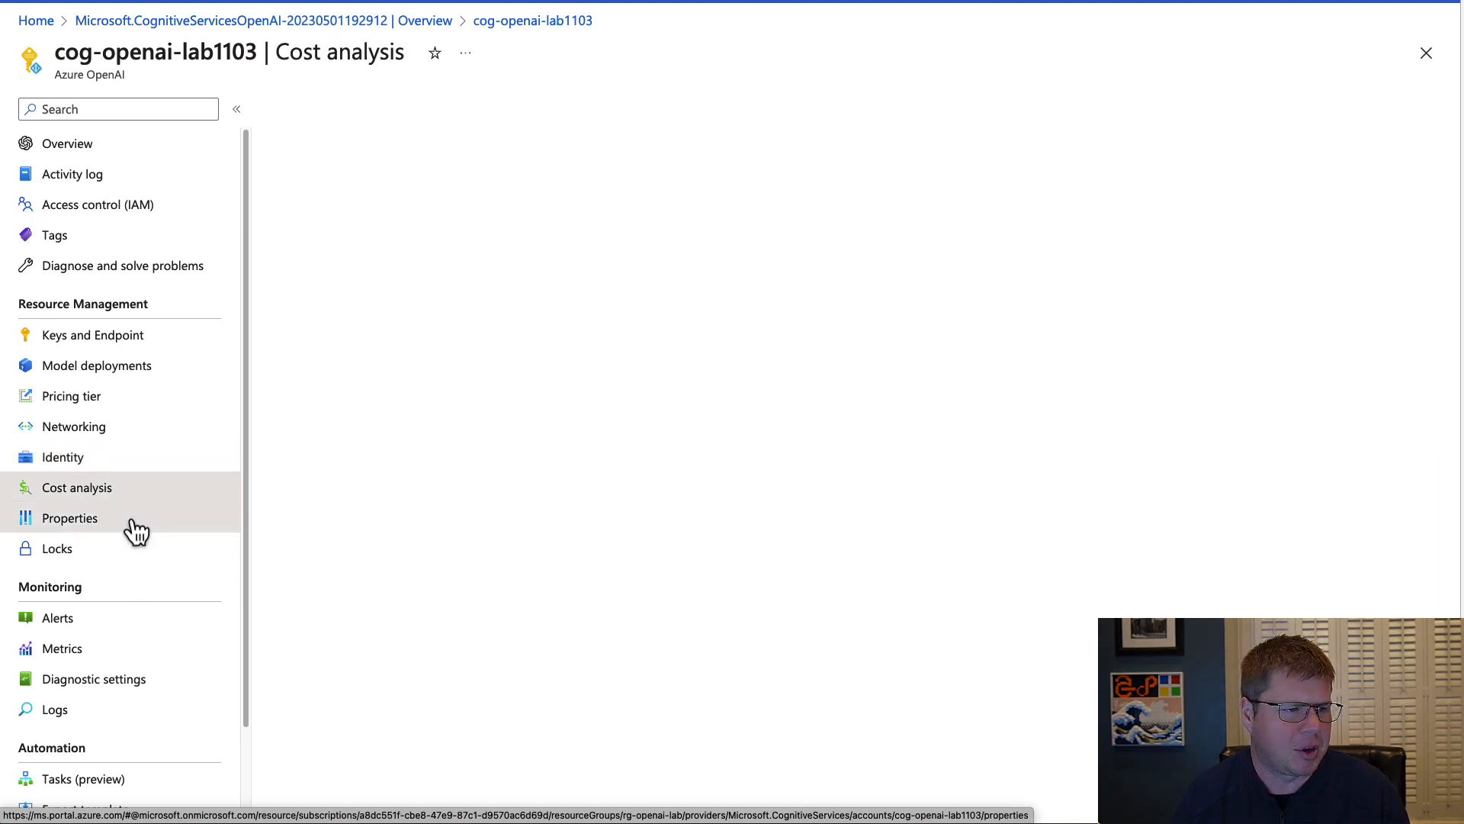
{"action": "left_click", "coordinate": [135, 524]}
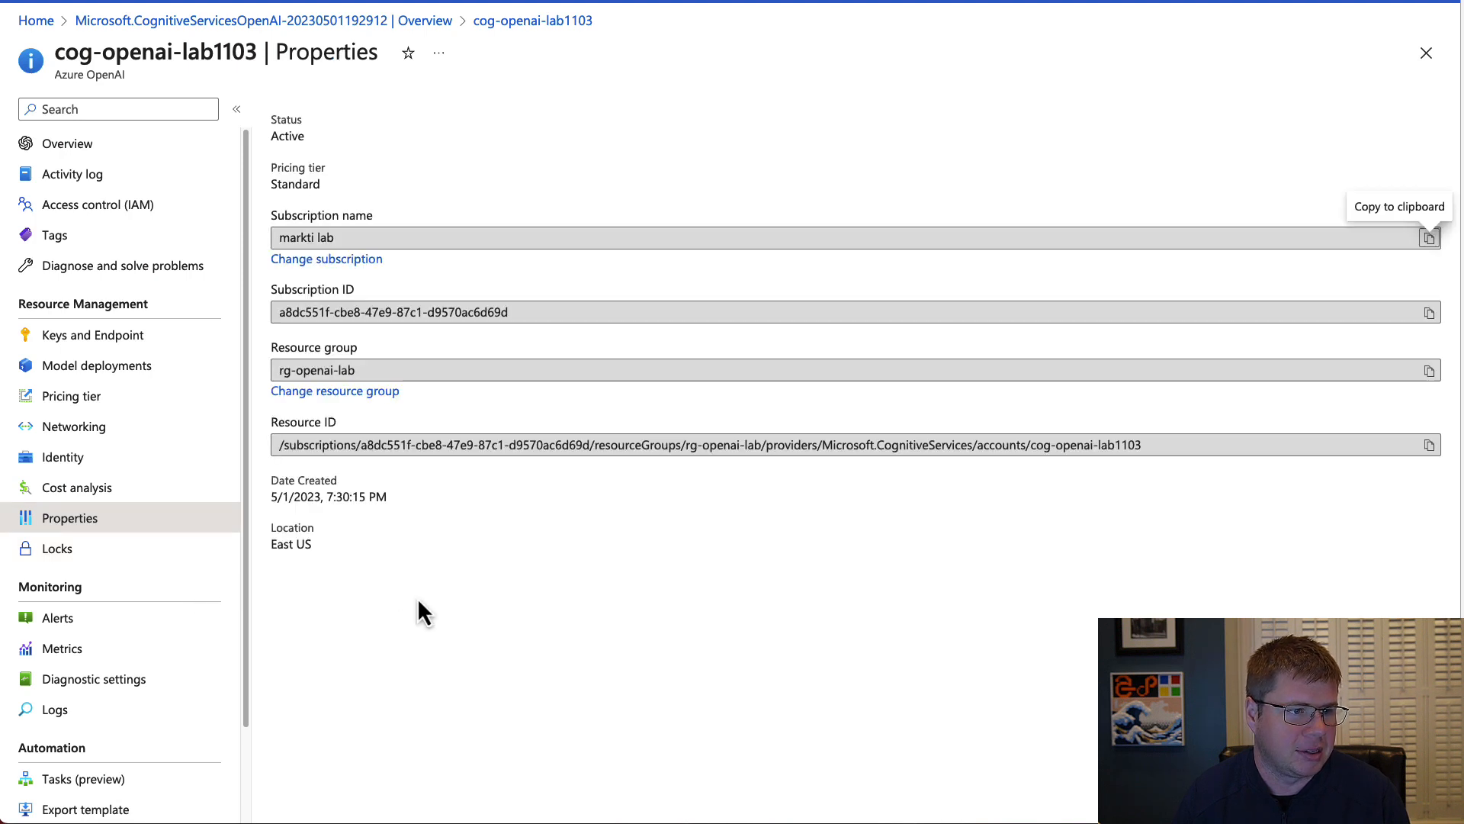
{"action": "double_click", "coordinate": [284, 186]}
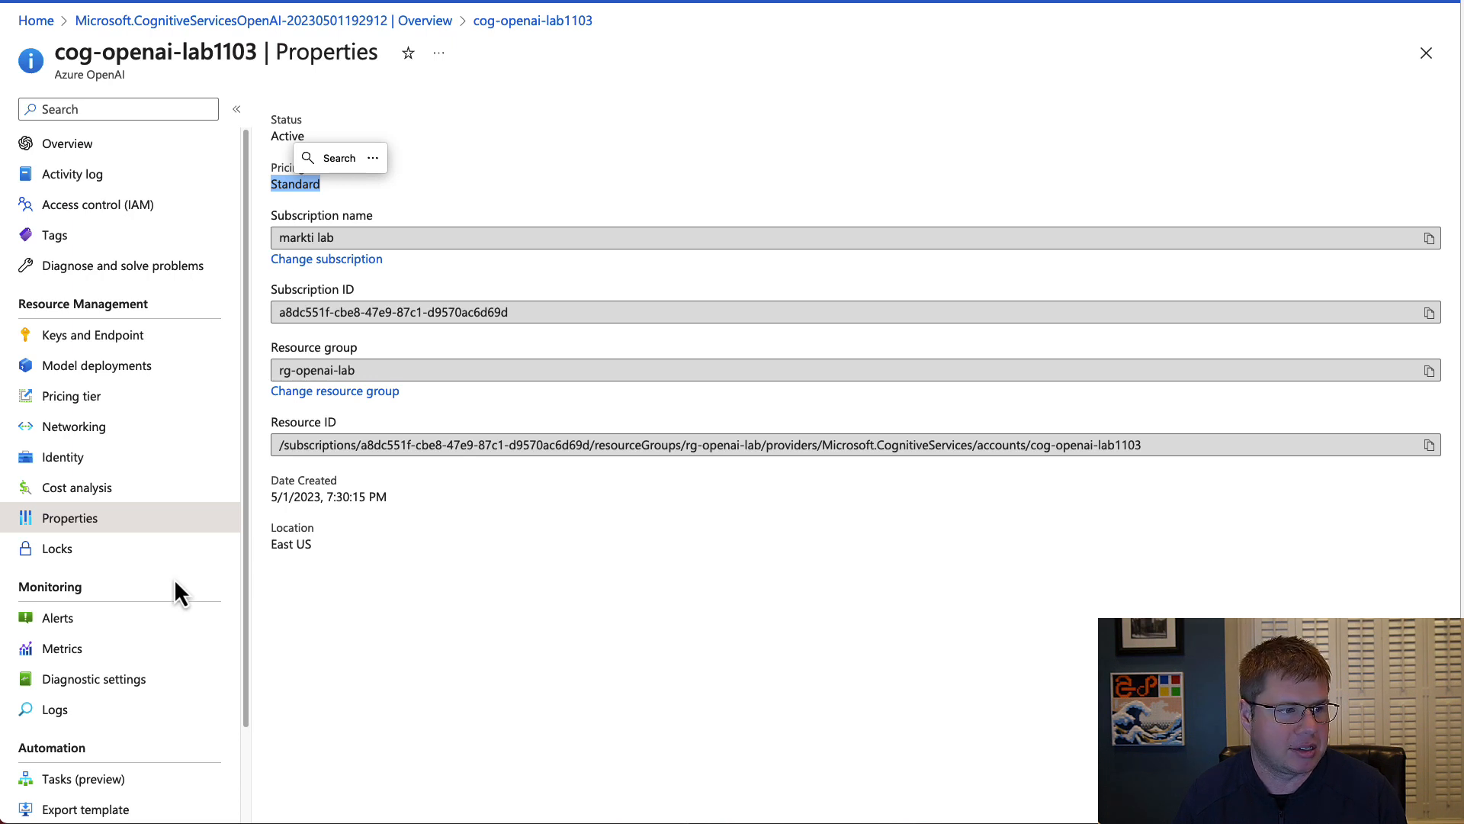
Review the log, metric and destination options for a new diagnostic setting, and return to the deployment overview.
{"action": "left_click", "coordinate": [130, 681]}
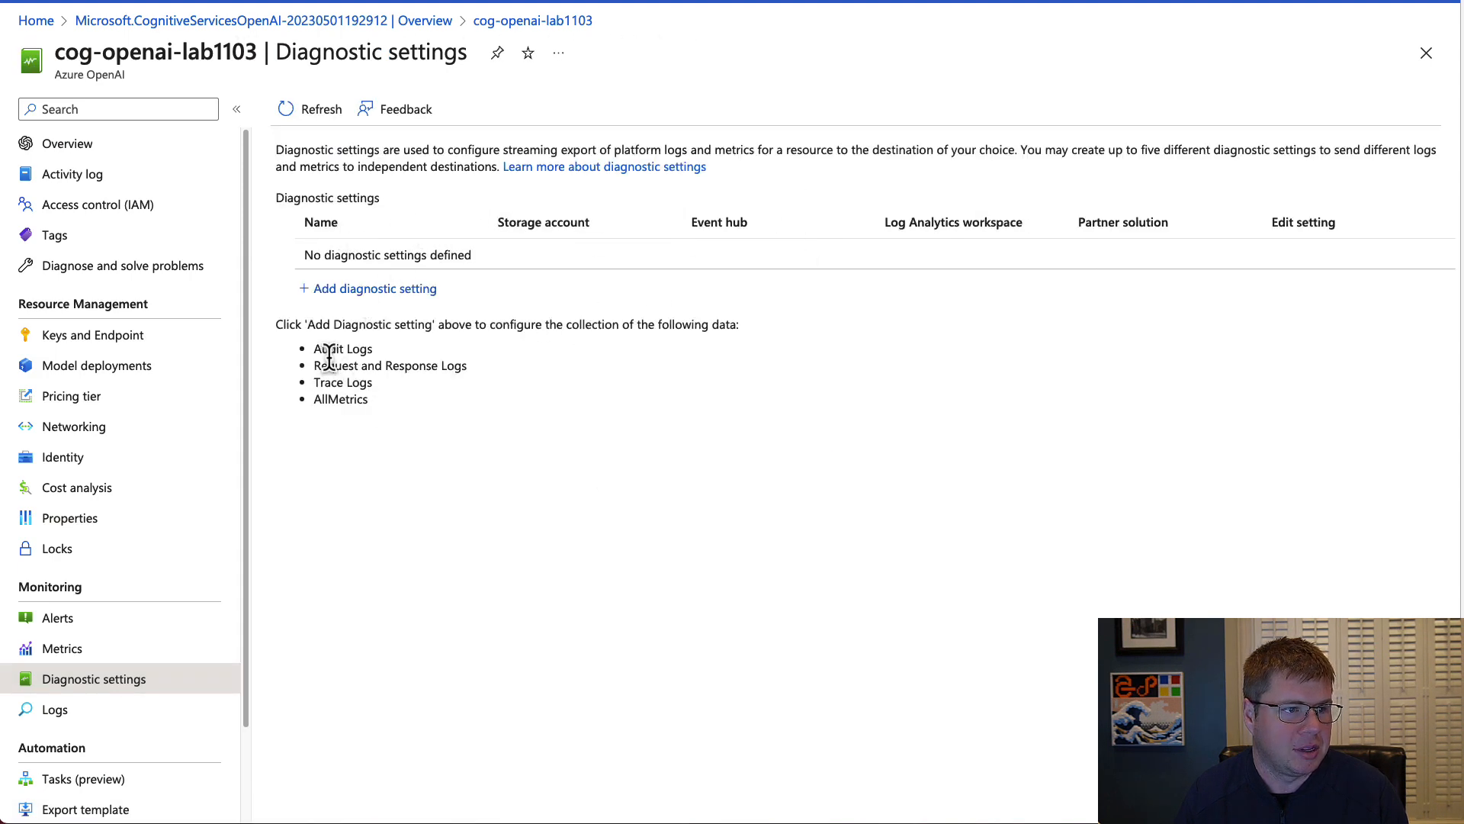
{"action": "left_click", "coordinate": [388, 294]}
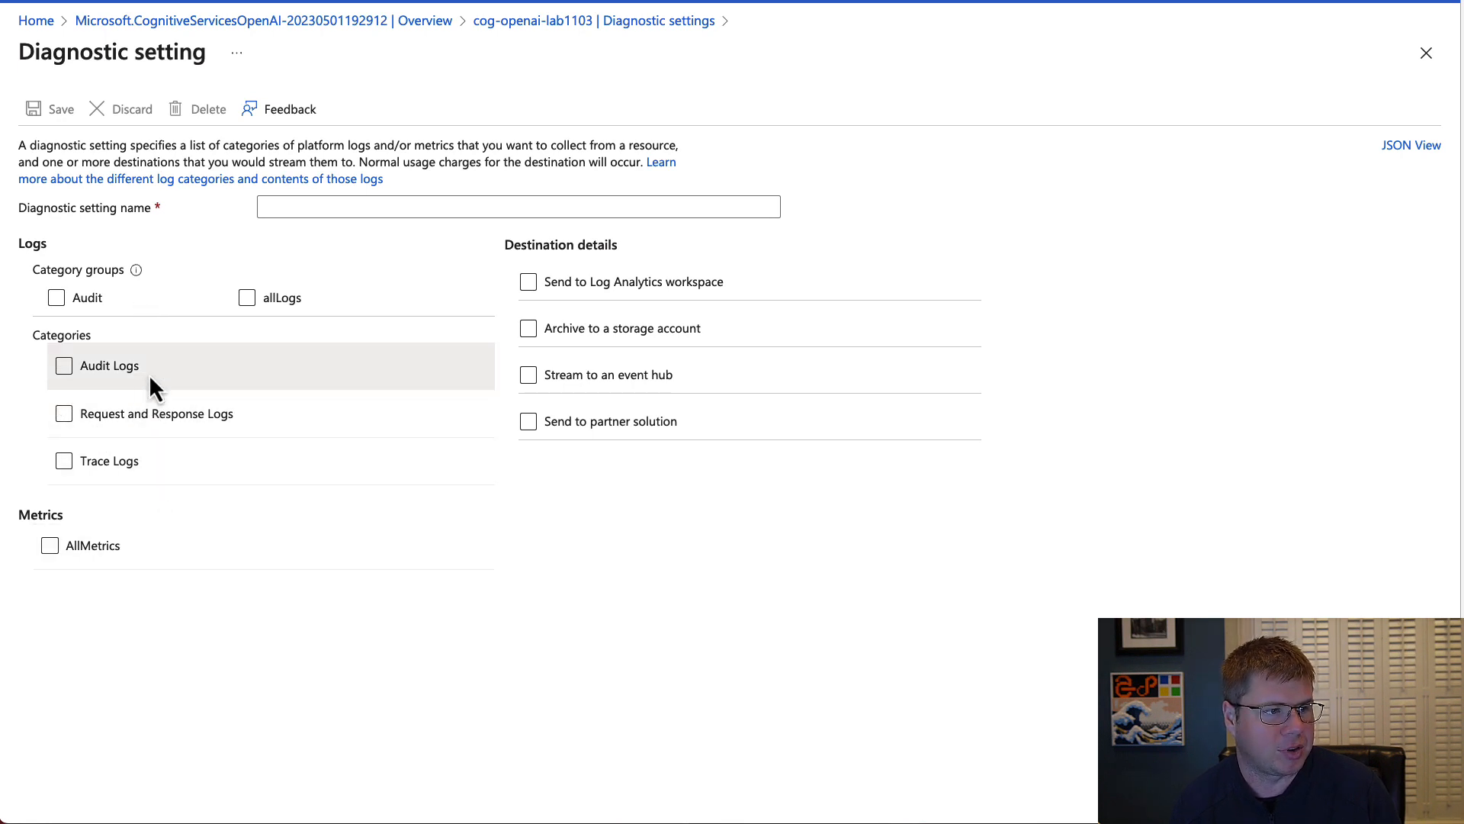
{"action": "left_click", "coordinate": [374, 23]}
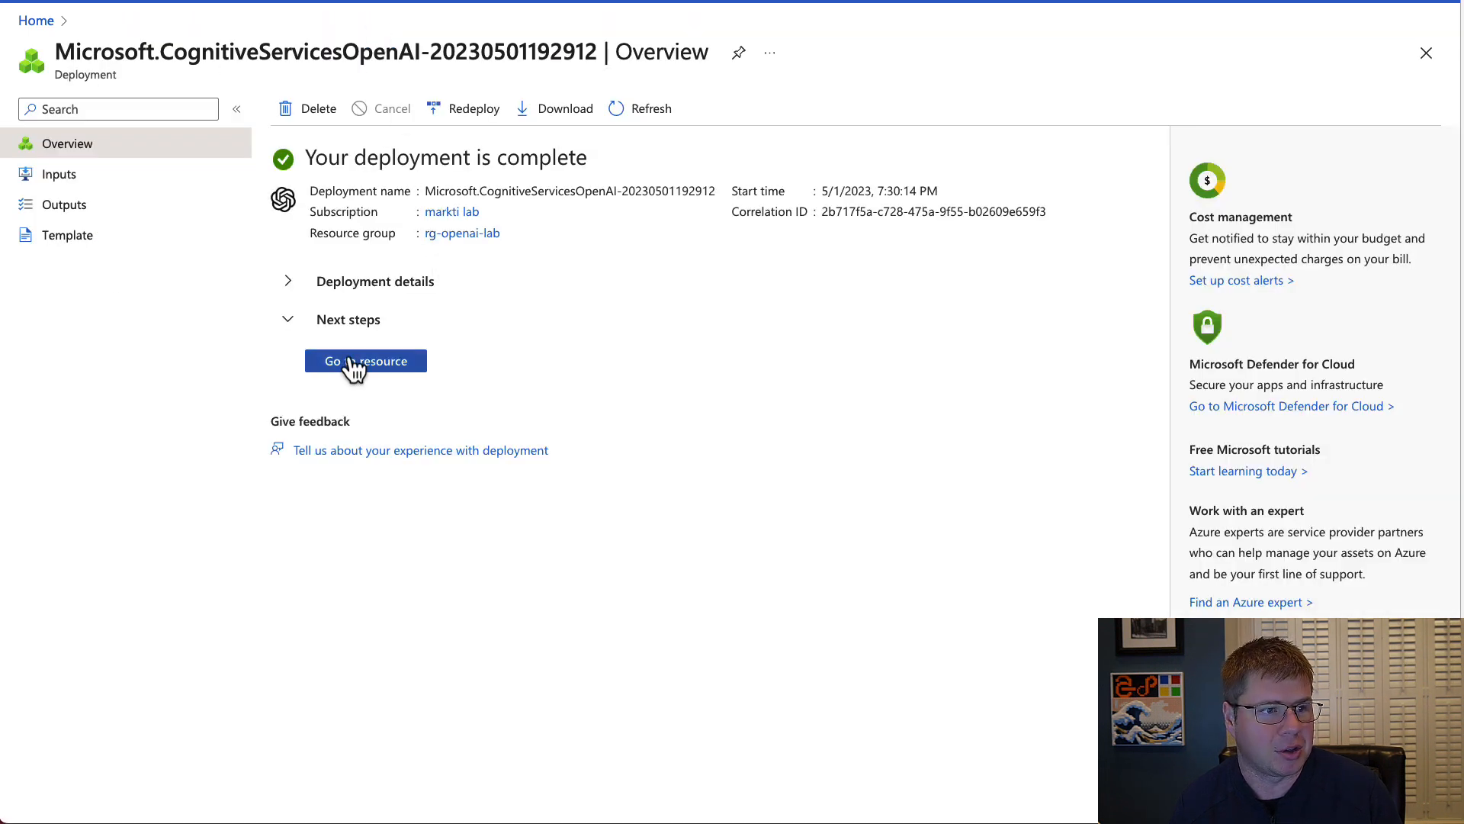
Go from the completed deployment to the cog-openai-lab1103 resource overview and look through its remaining management sections.
{"action": "left_click", "coordinate": [386, 369]}
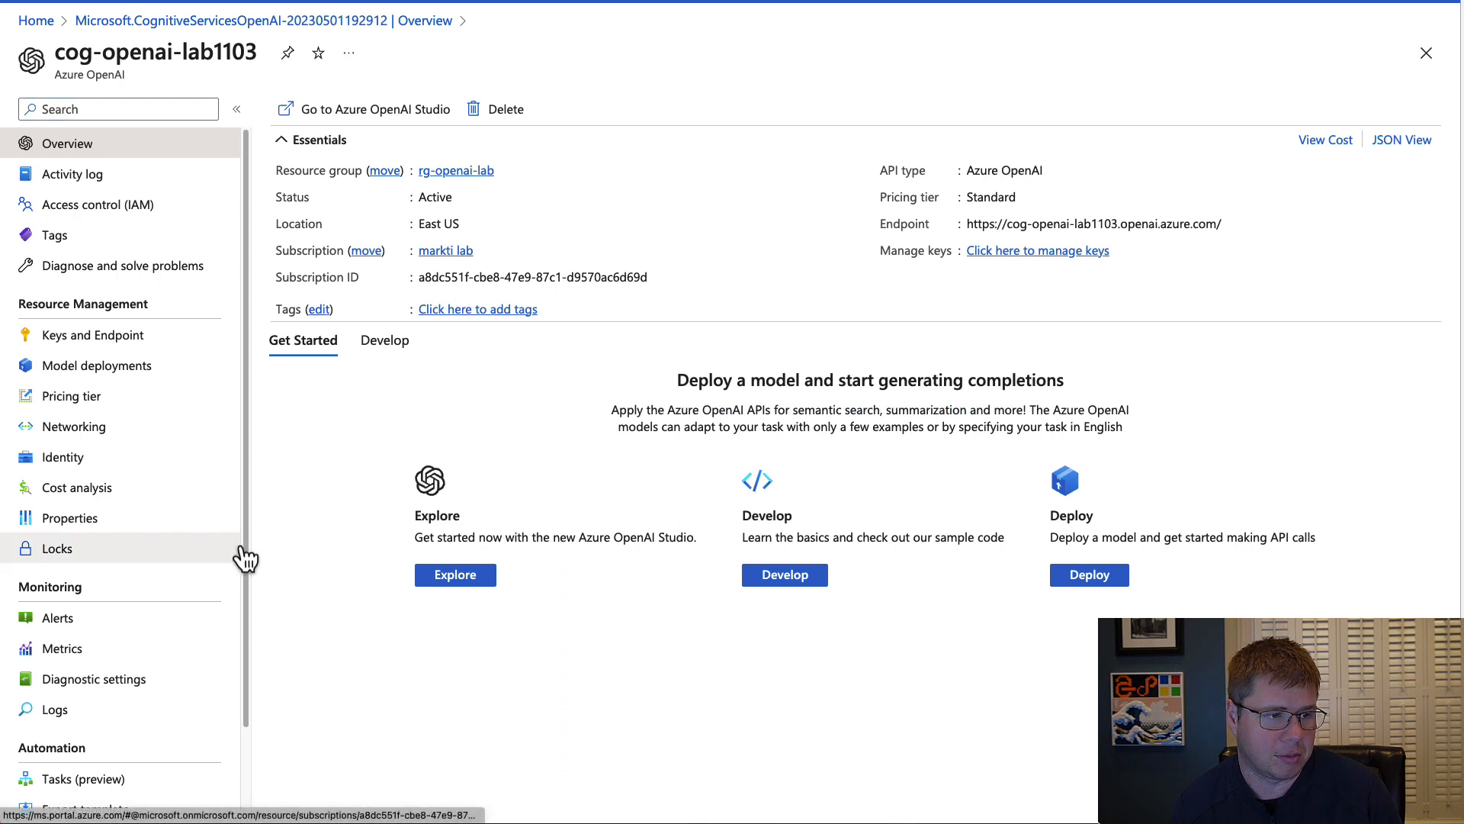
{"action": "scroll", "coordinate": [205, 619], "scroll_direction": "down", "scroll_amount": 3}
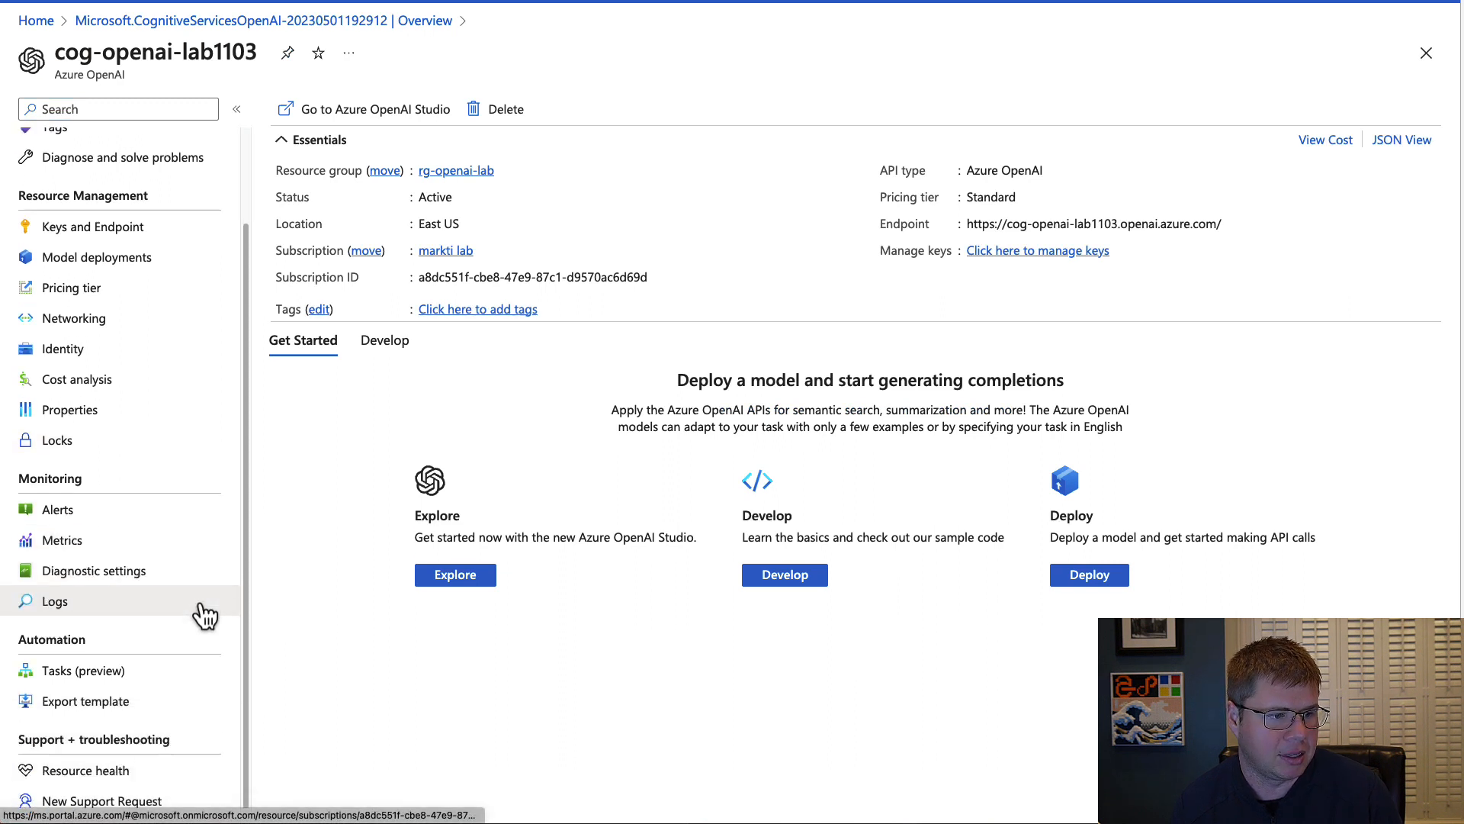
{"action": "scroll", "coordinate": [204, 615], "scroll_direction": "up", "scroll_amount": 3}
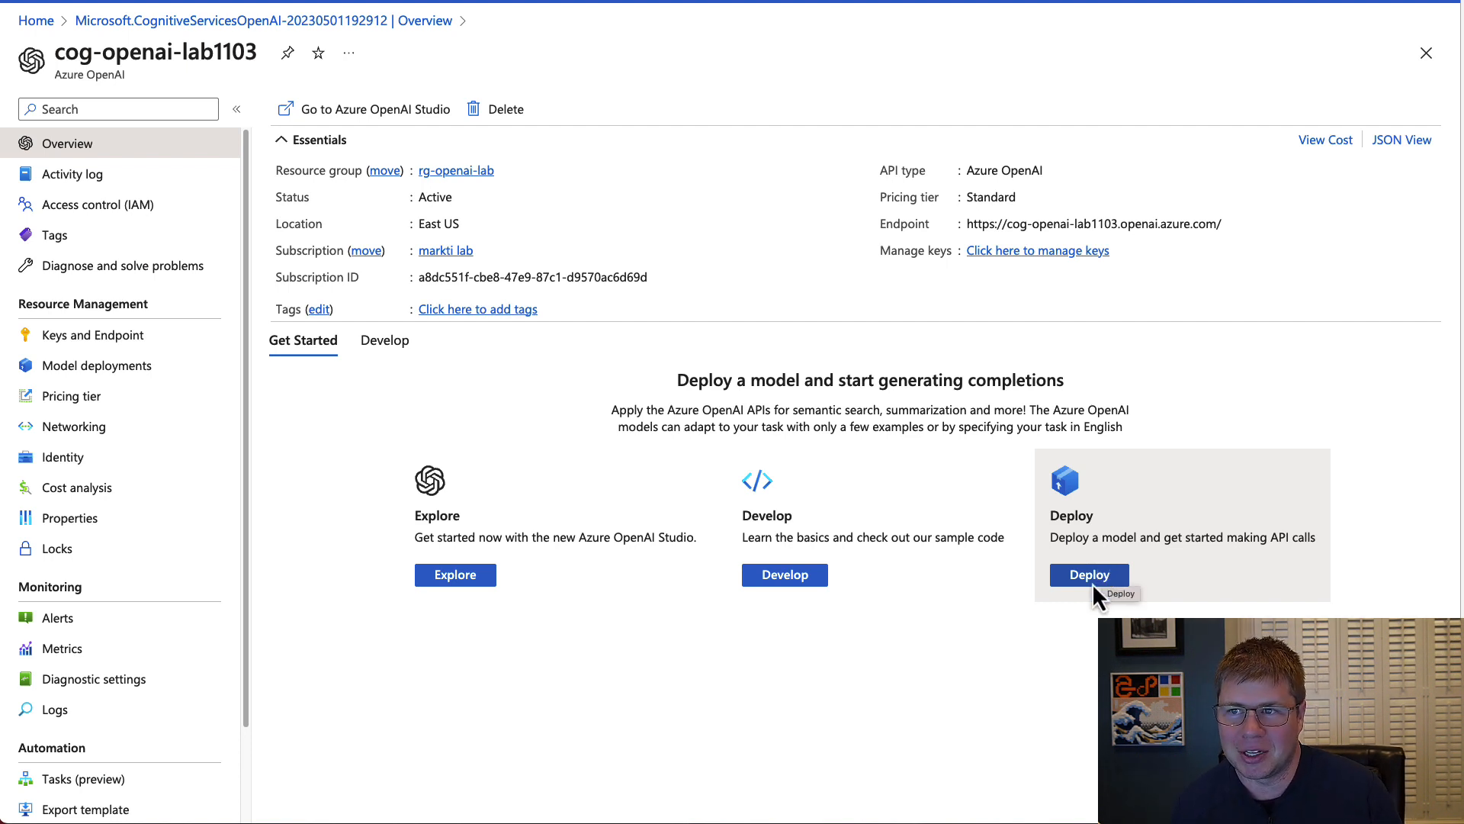
Look over the Develop information on the resource overview, including the keys, region and endpoint.
{"action": "left_click", "coordinate": [801, 584]}
{"action": "scroll", "coordinate": [813, 604], "scroll_direction": "down", "scroll_amount": 1}
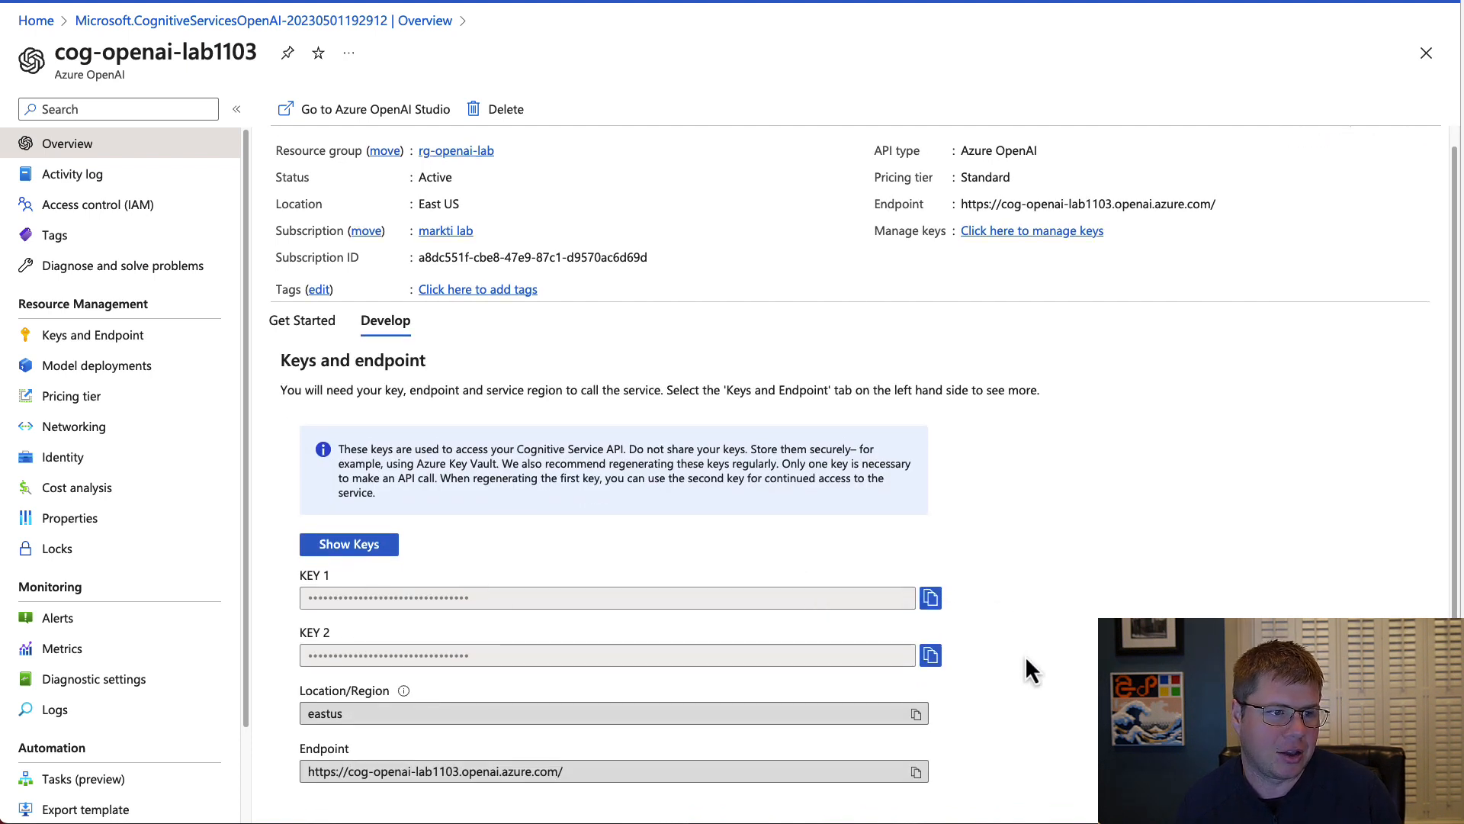
{"action": "scroll", "coordinate": [1025, 660], "scroll_direction": "up", "scroll_amount": 1}
{"action": "scroll", "coordinate": [1027, 660], "scroll_direction": "down", "scroll_amount": 1}
{"action": "scroll", "coordinate": [1027, 656], "scroll_direction": "up", "scroll_amount": 1}
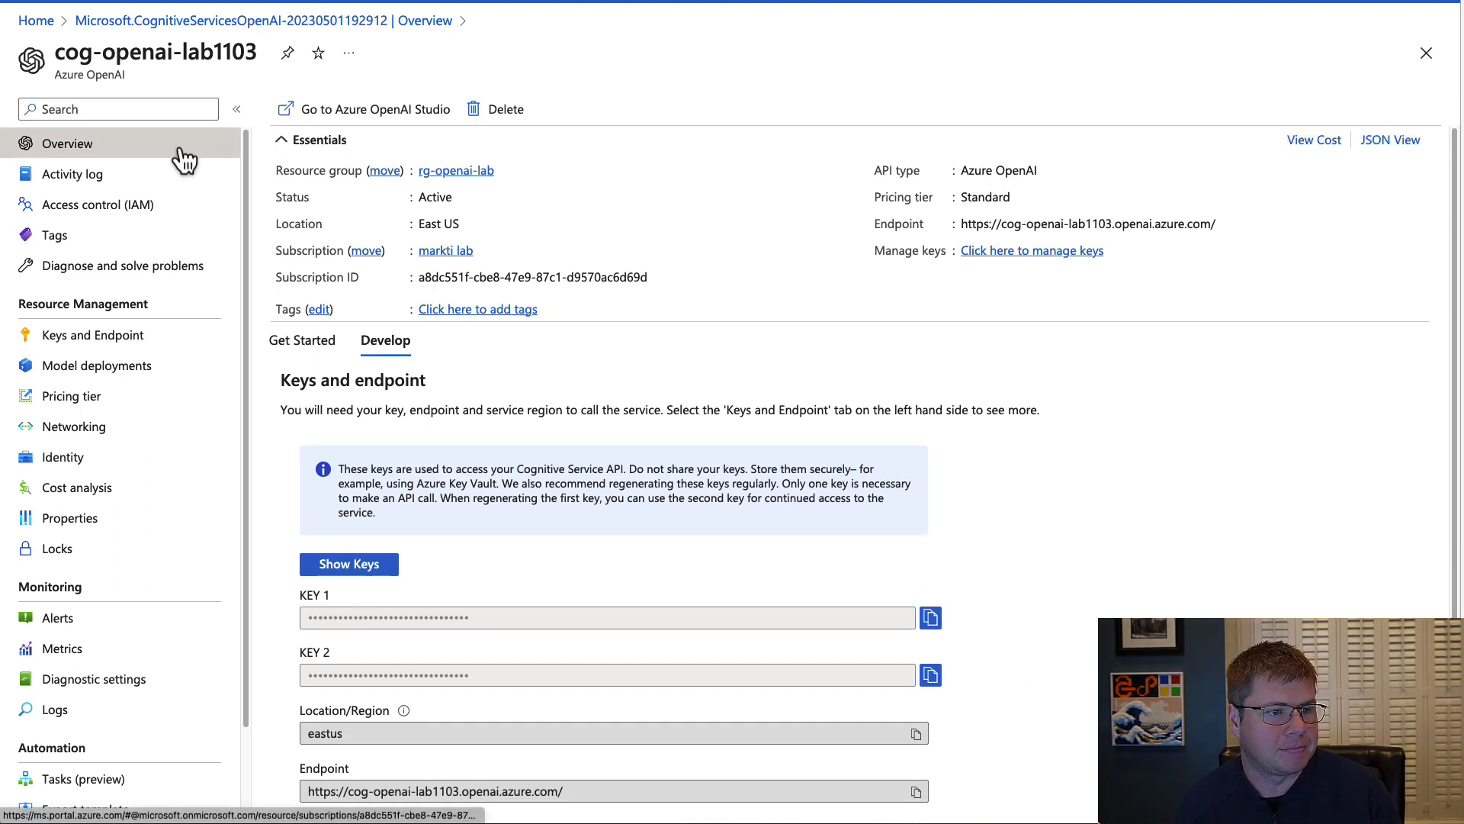
Launch Azure OpenAI Studio from the resource's getting-started options and open the Chat playground (Preview).
{"action": "left_click", "coordinate": [315, 349]}
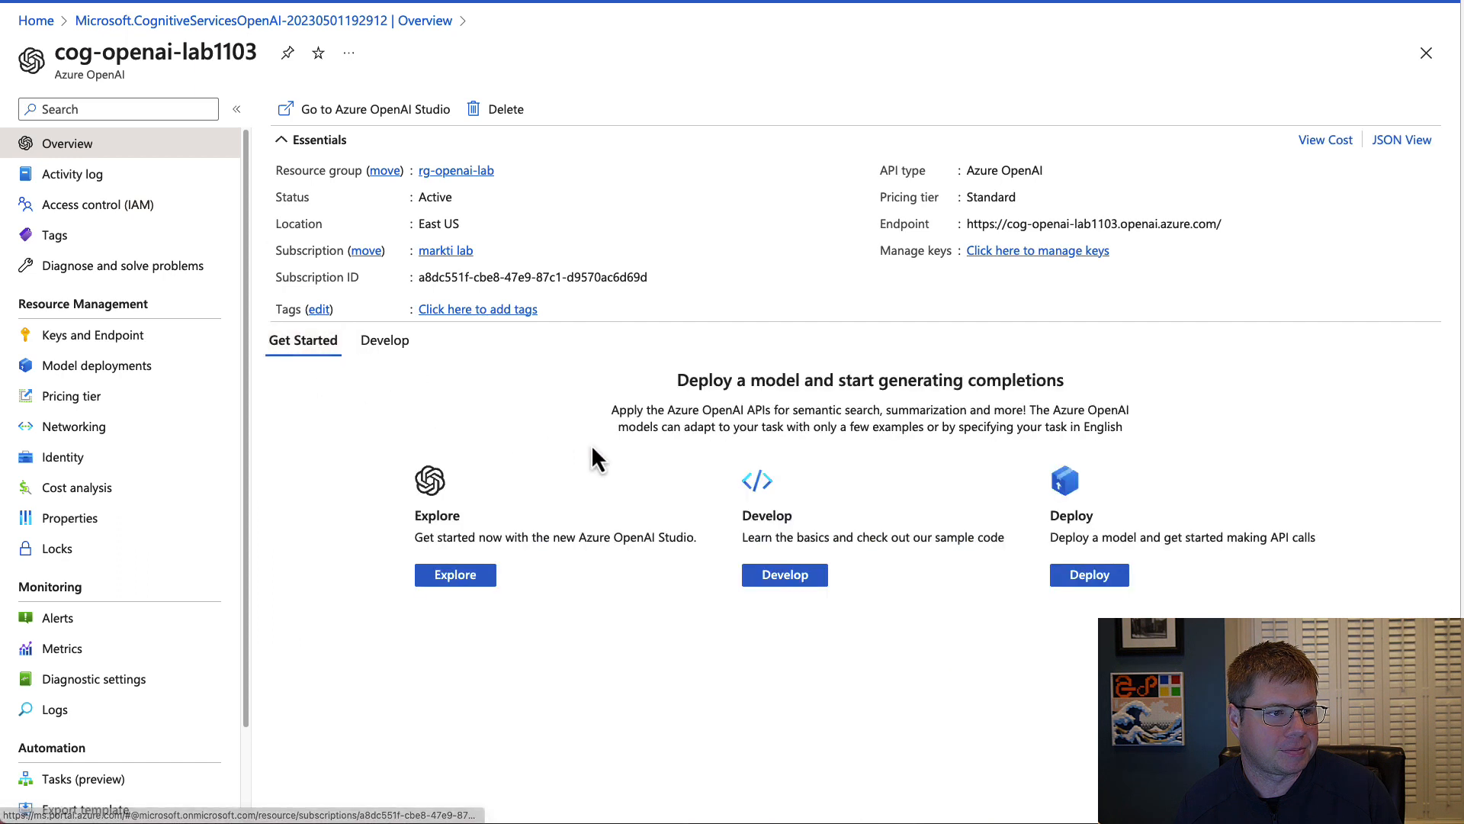
{"action": "left_click", "coordinate": [479, 586]}
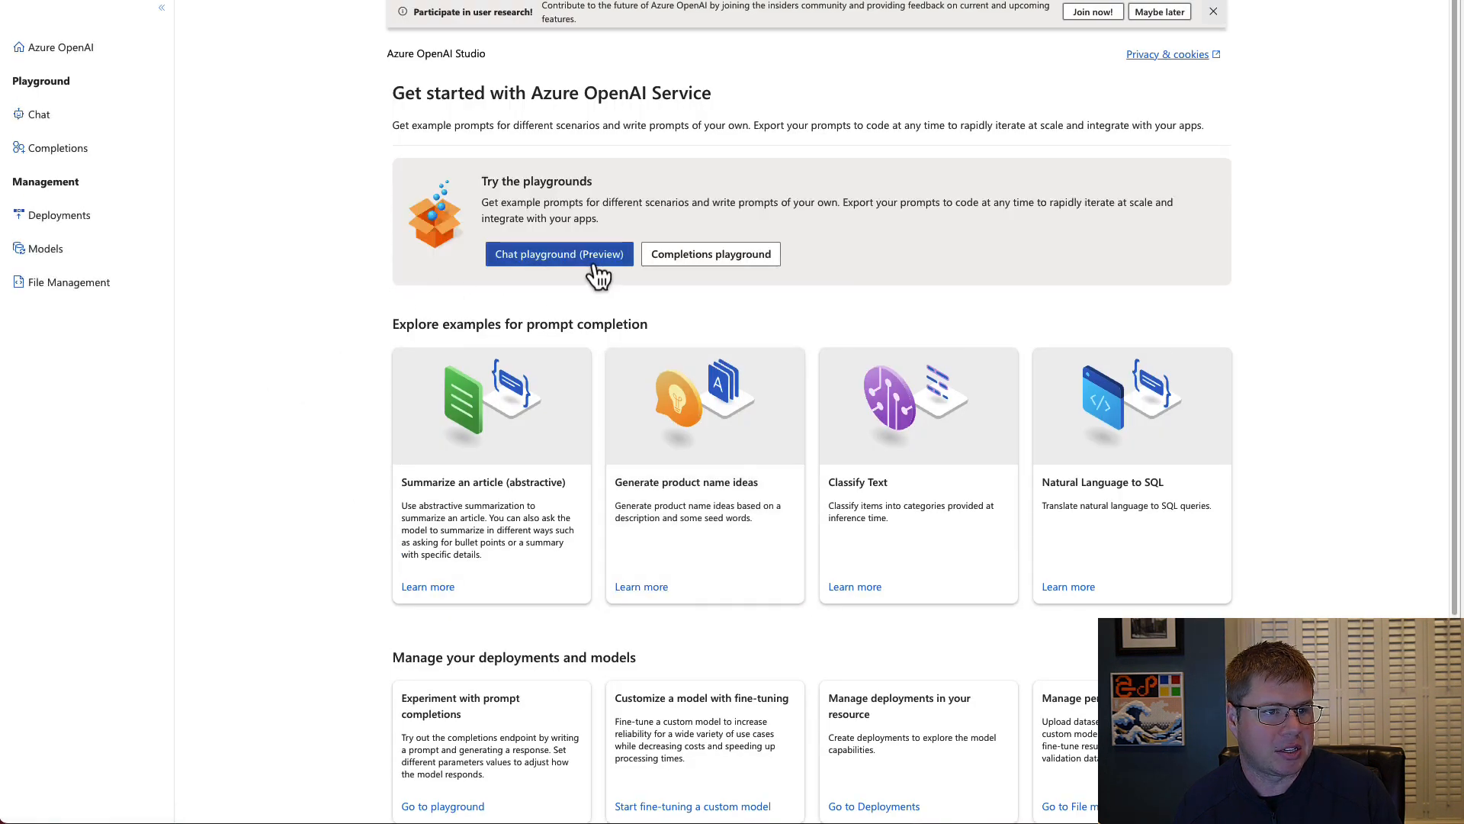
{"action": "left_click", "coordinate": [553, 261]}
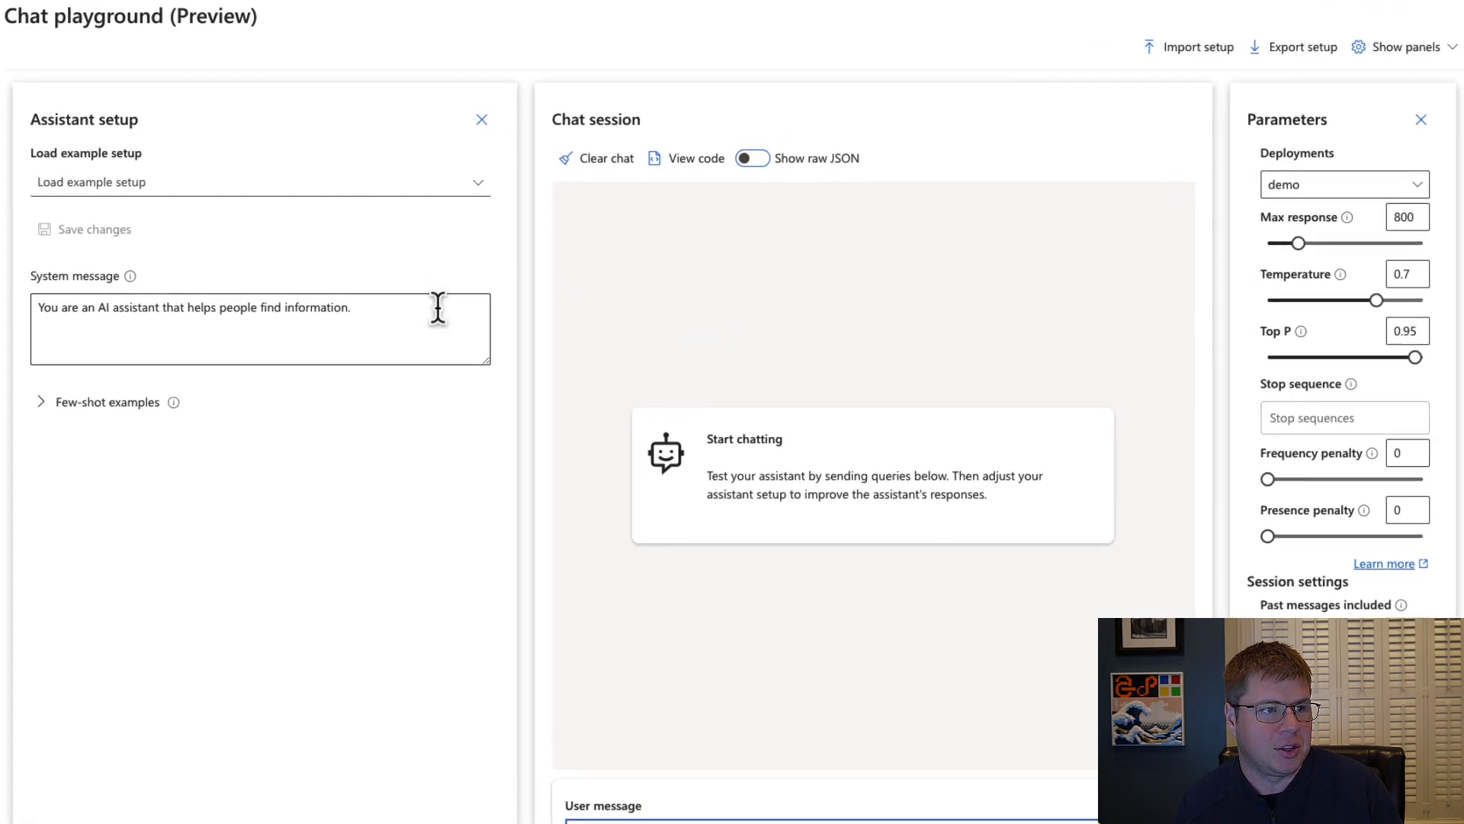
Change the assistant's system message to "You are an AI assistant that helps people solve math equations.".
{"action": "left_click", "coordinate": [353, 305]}
{"action": "key", "text": "ctrl+a"}
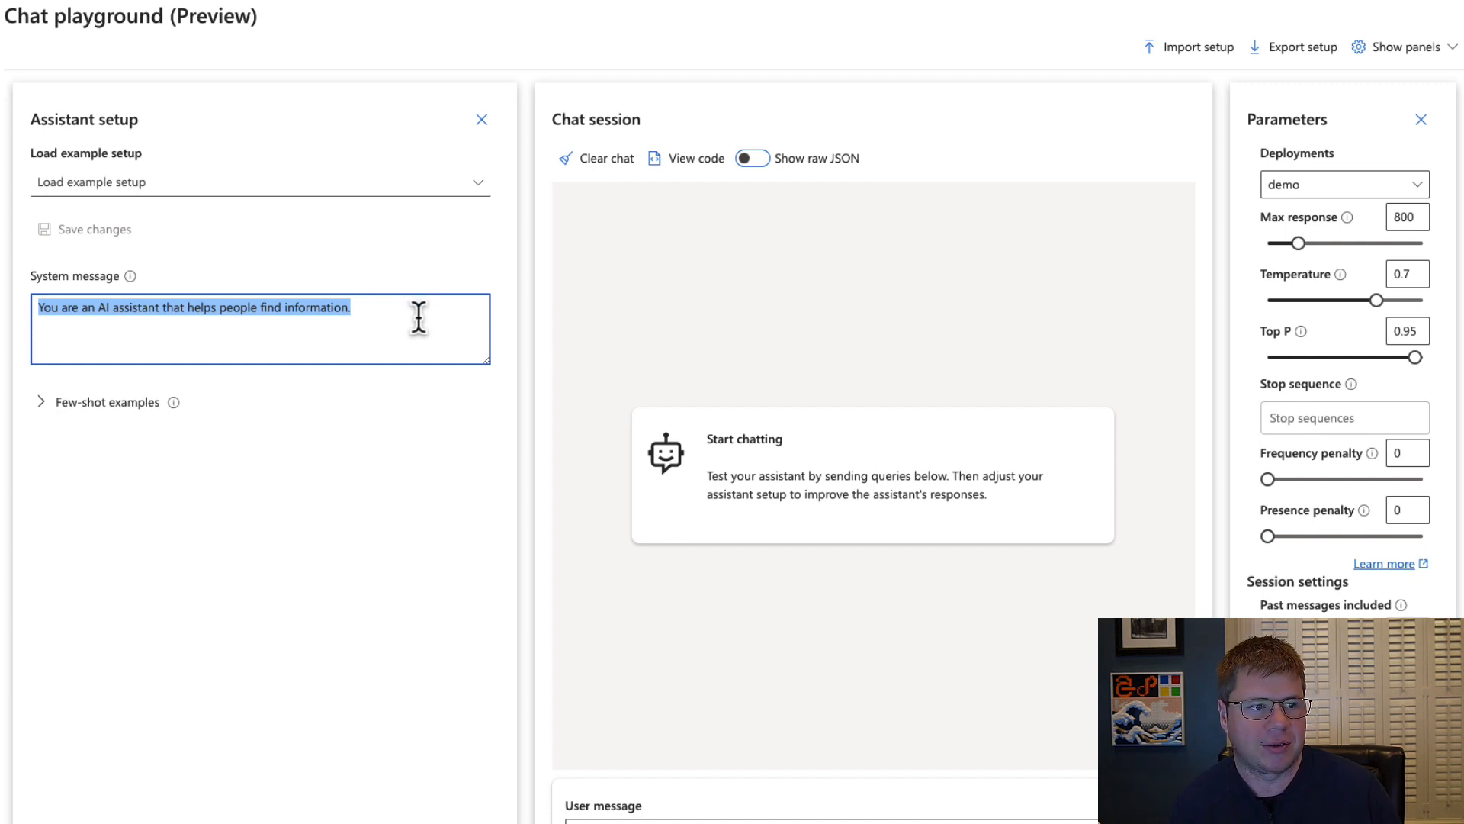
{"action": "left_click", "coordinate": [419, 318]}
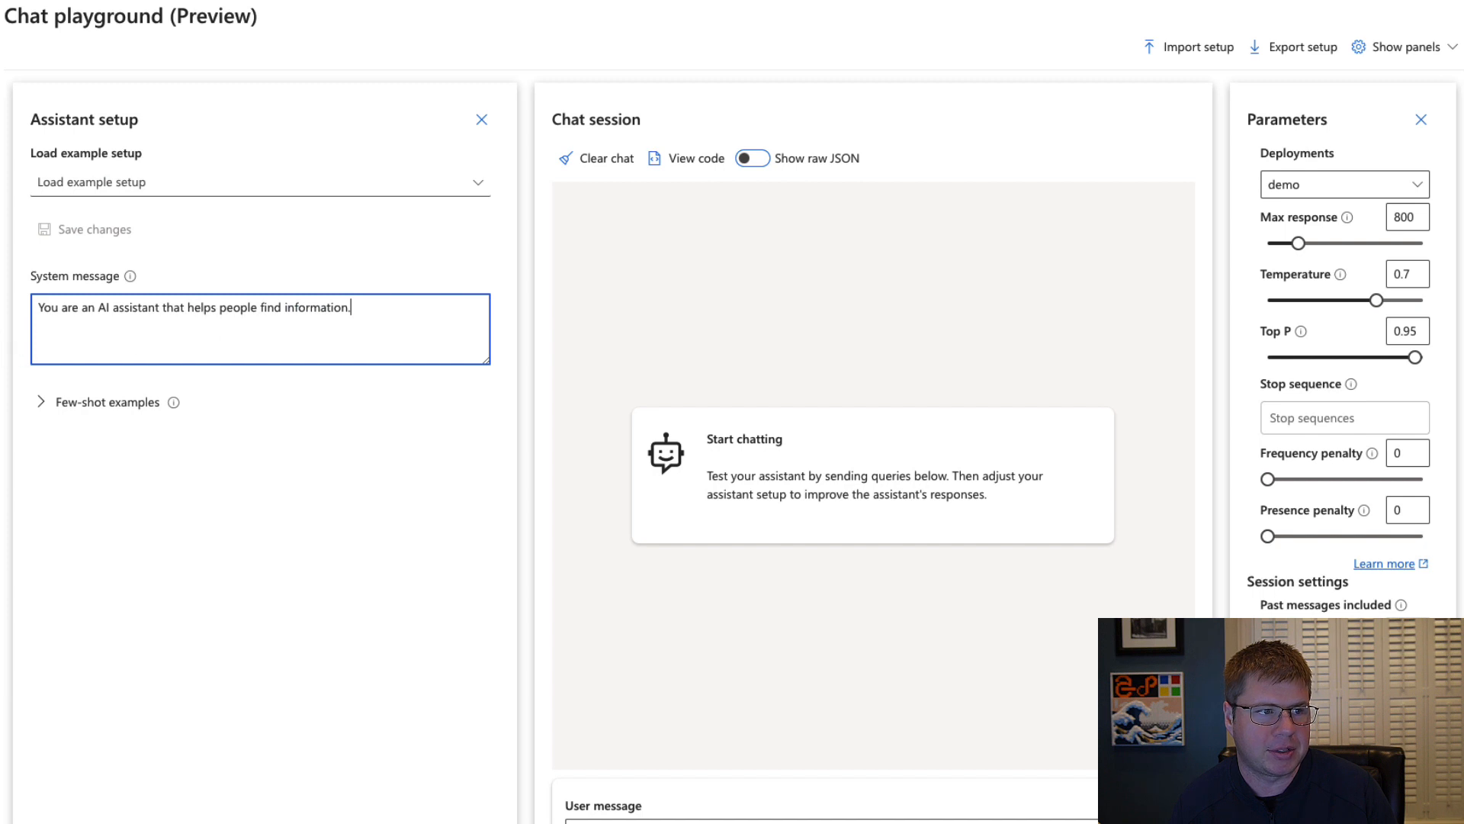
{"action": "key", "text": "super+a"}
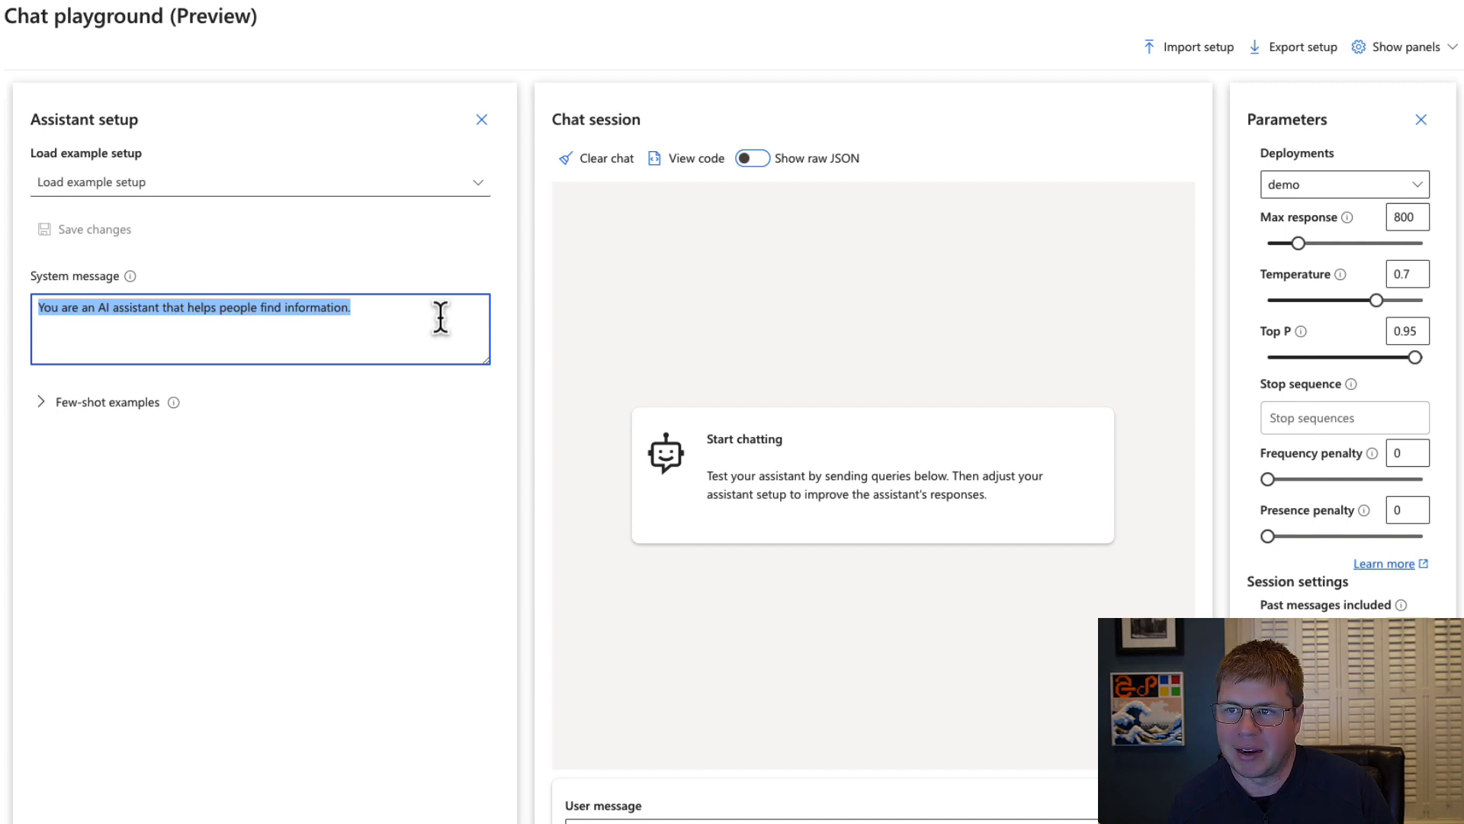
{"action": "left_click_drag", "start_coordinate": [435, 318], "coordinate": [219, 311]}
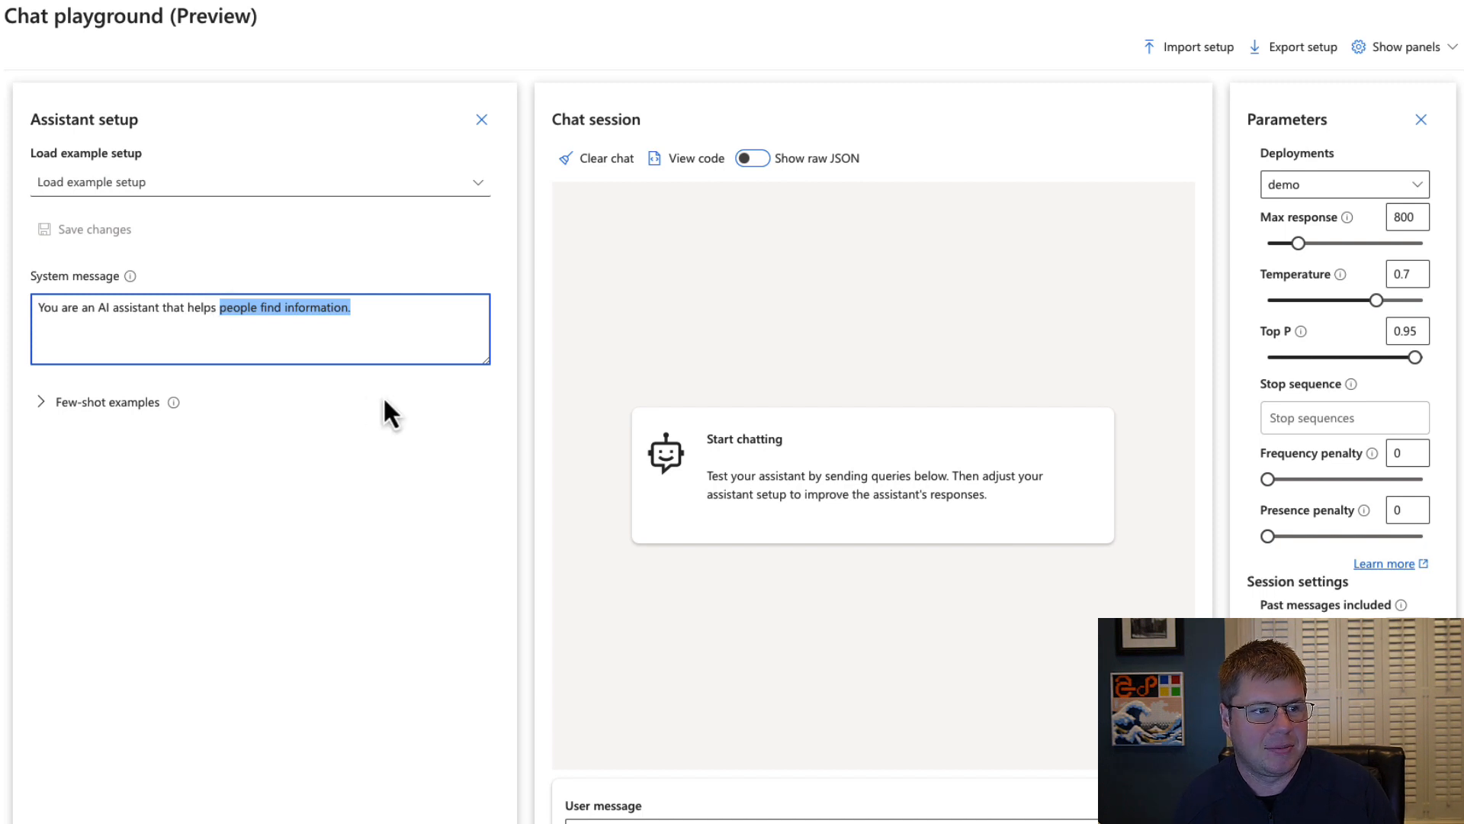
{"action": "type", "text": "people so"}
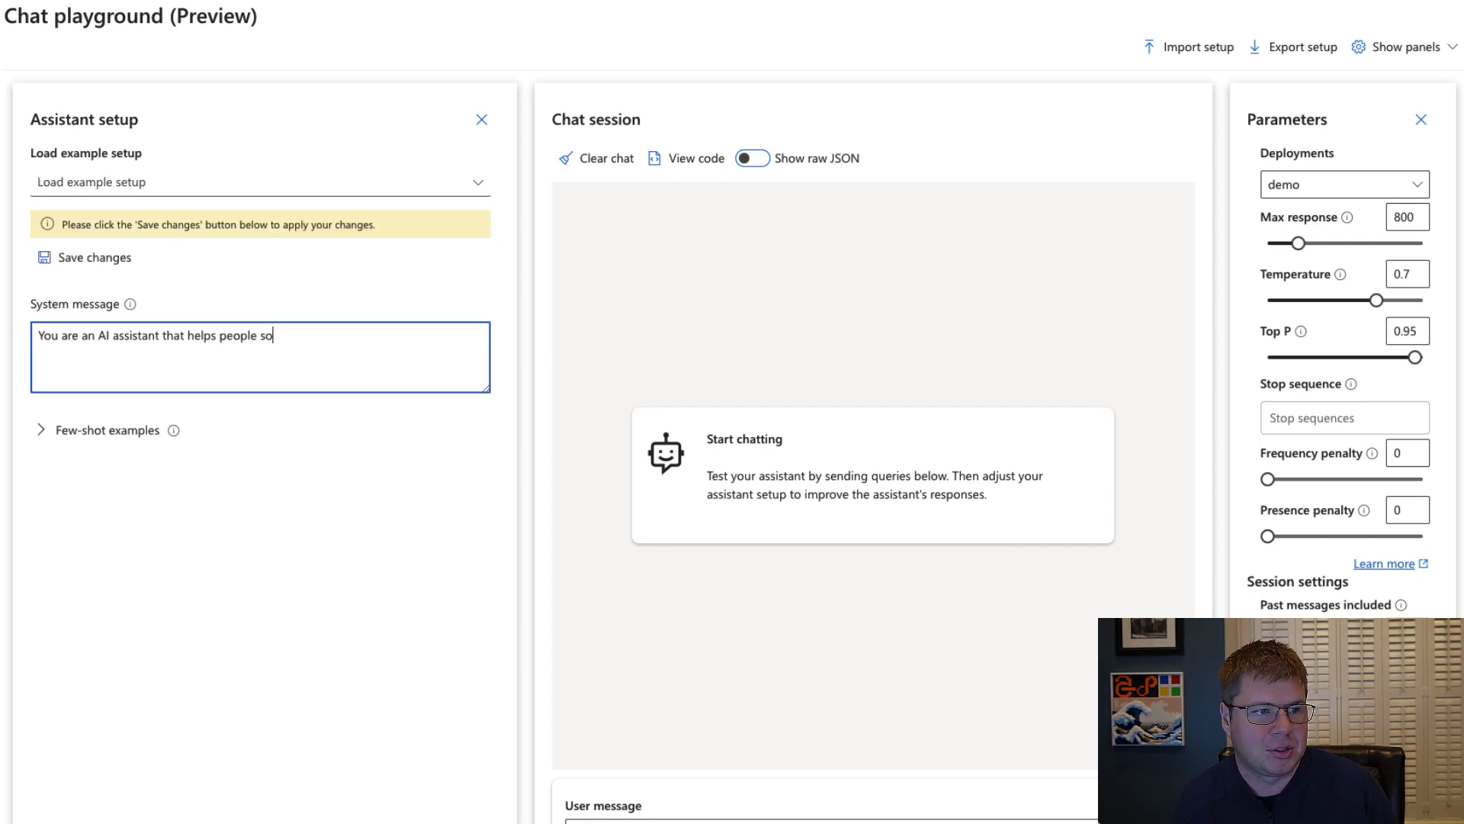
{"action": "type", "text": "lve math equatio"}
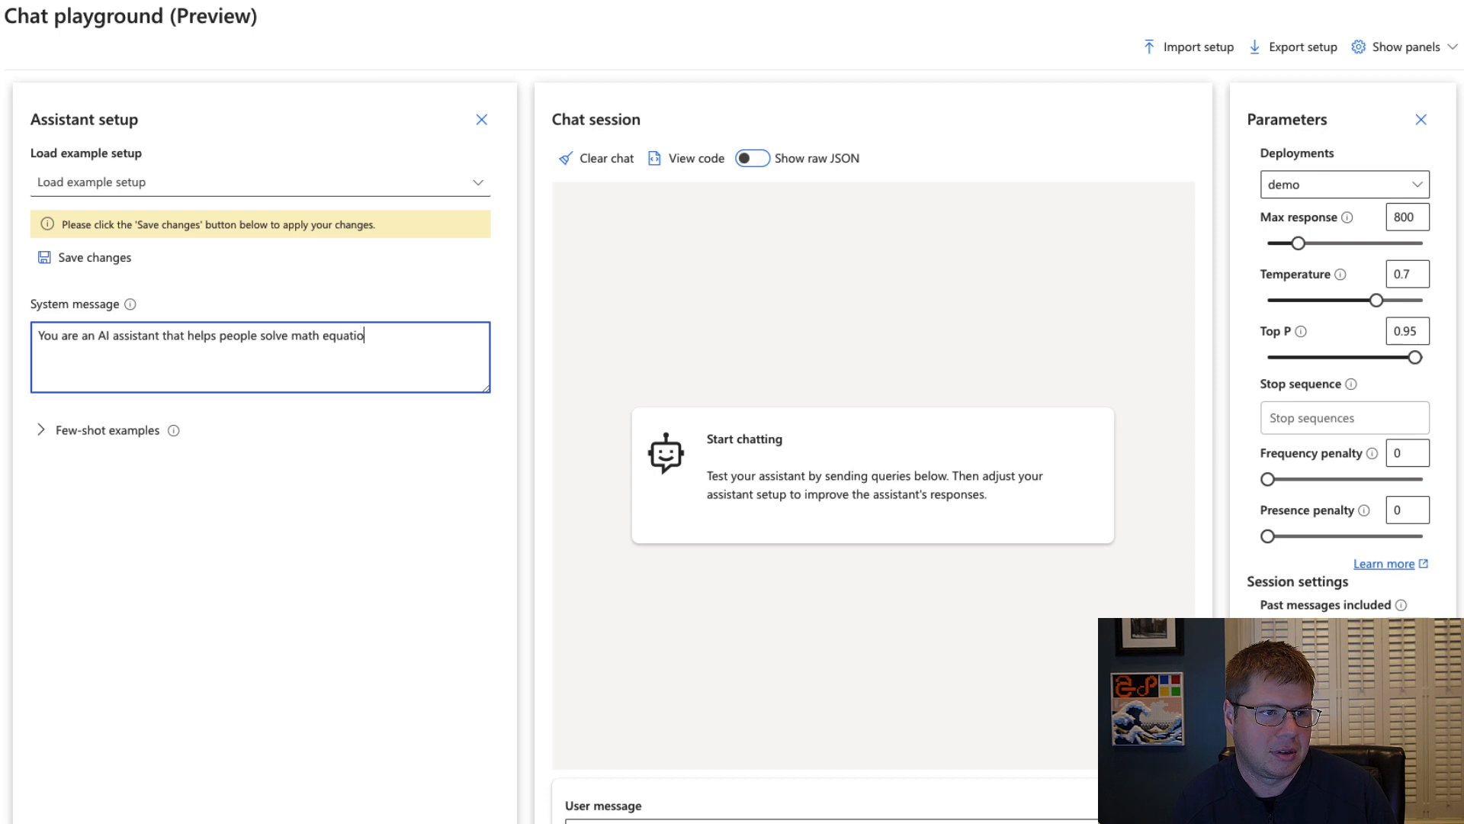
{"action": "type", "text": "ns."}
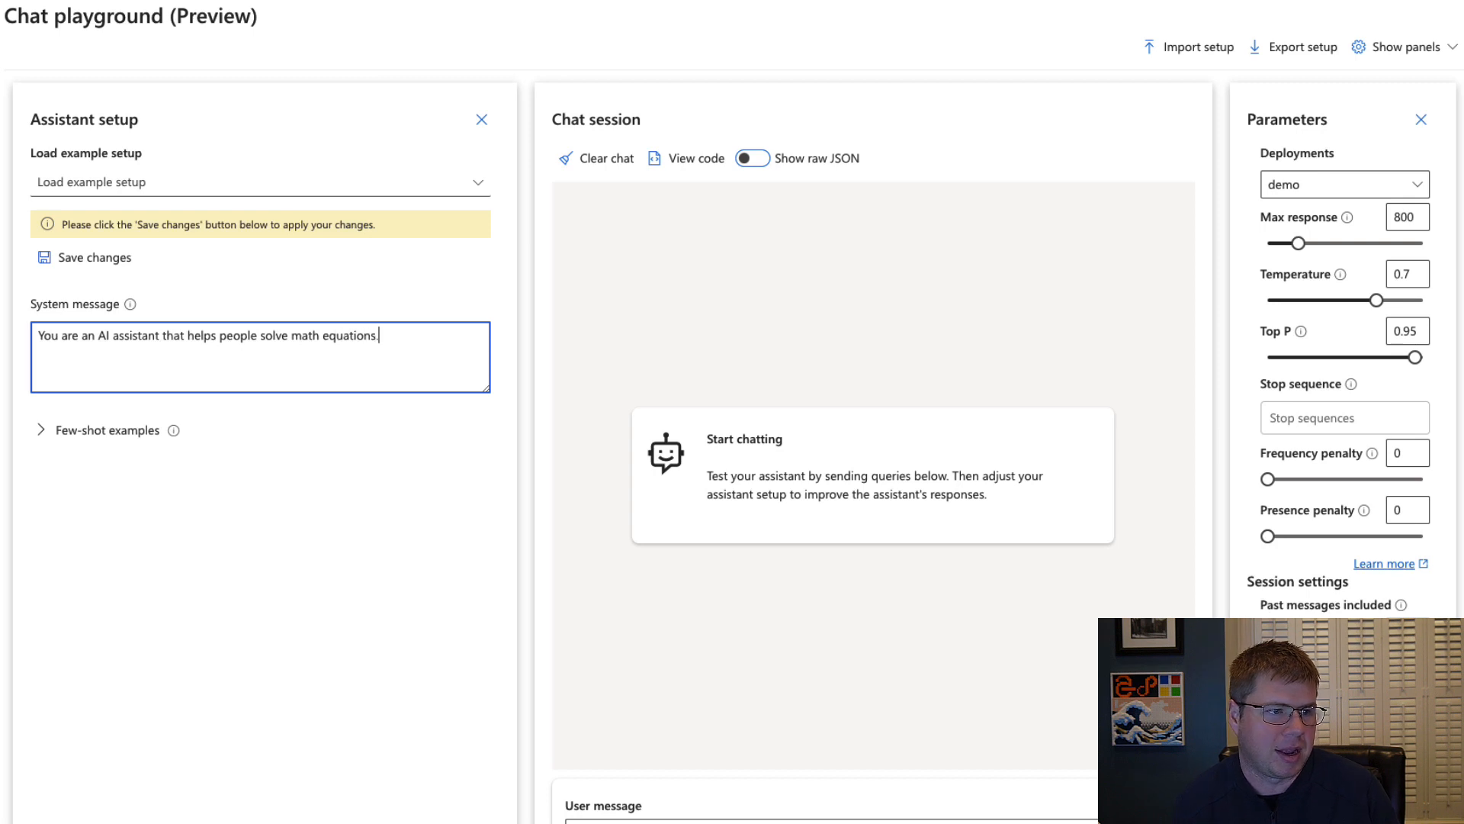
Save the assistant setup changes and accept the system message update, with "Don't show this again" enabled.
{"action": "left_click", "coordinate": [67, 253]}
{"action": "left_click", "coordinate": [604, 468]}
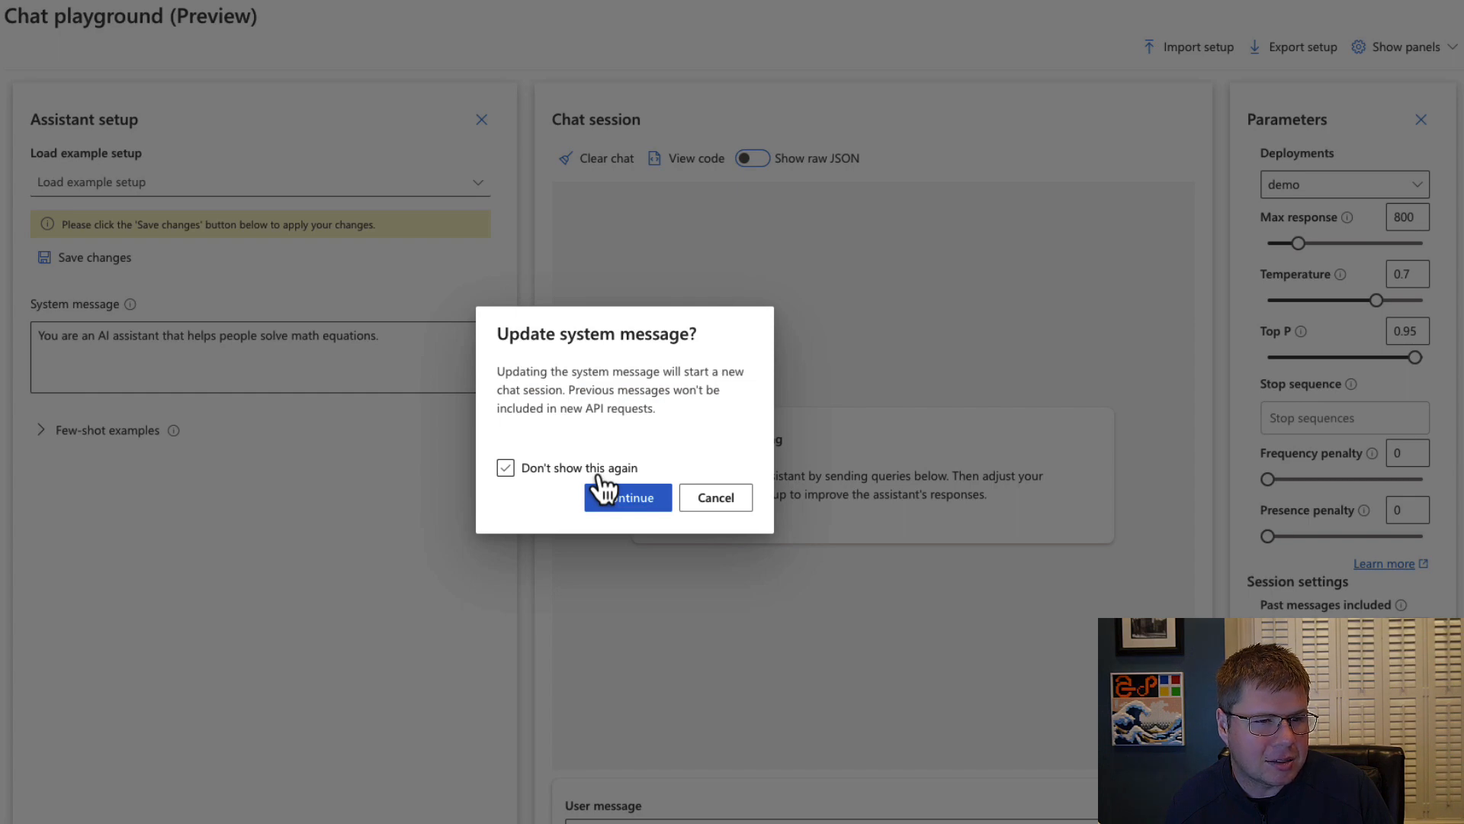
{"action": "left_click", "coordinate": [601, 473]}
{"action": "left_click", "coordinate": [623, 505]}
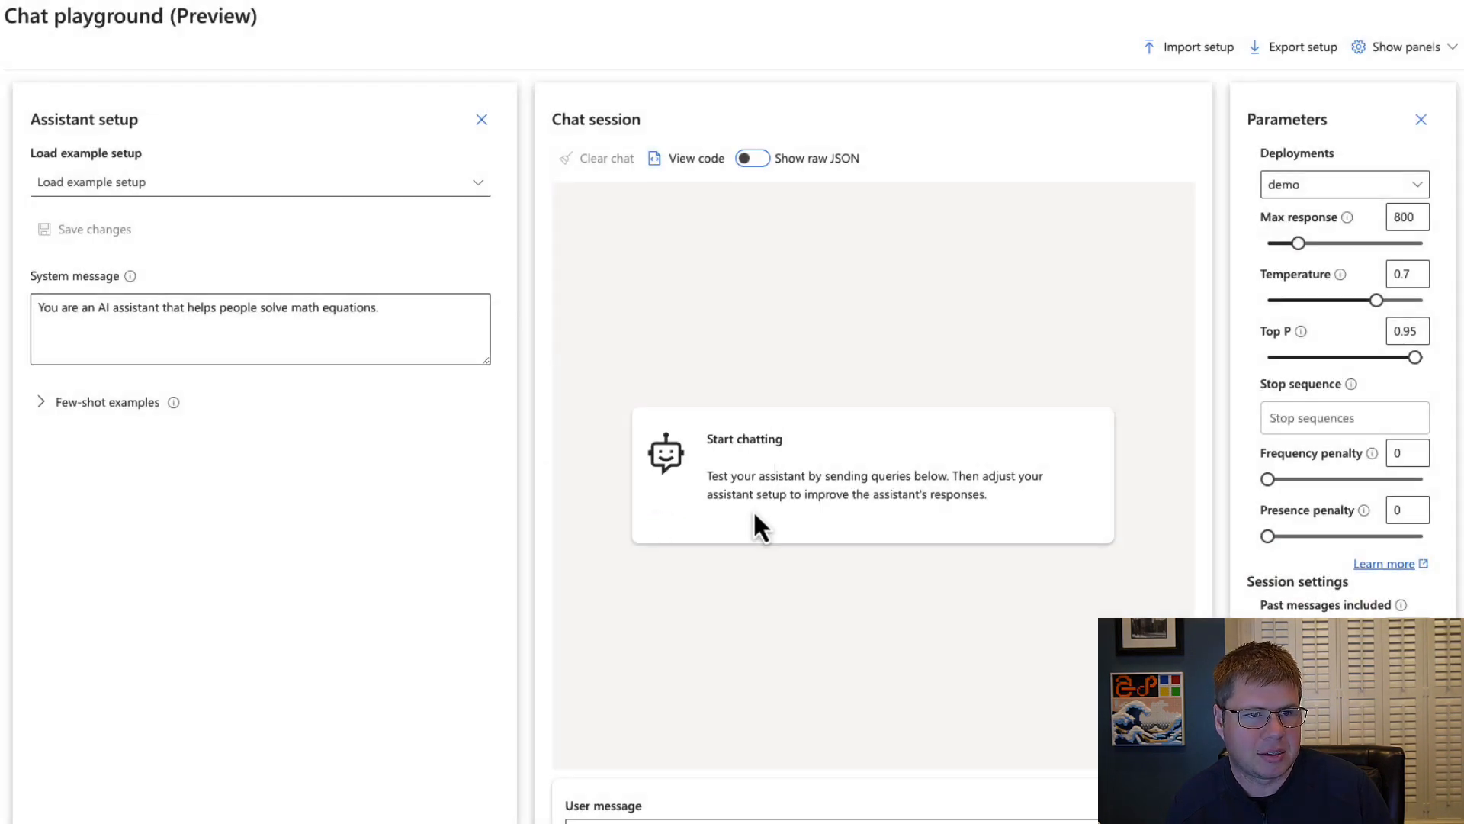
Ask the assistant "What is 2+2?" in the chat session.
{"action": "left_click", "coordinate": [810, 820]}
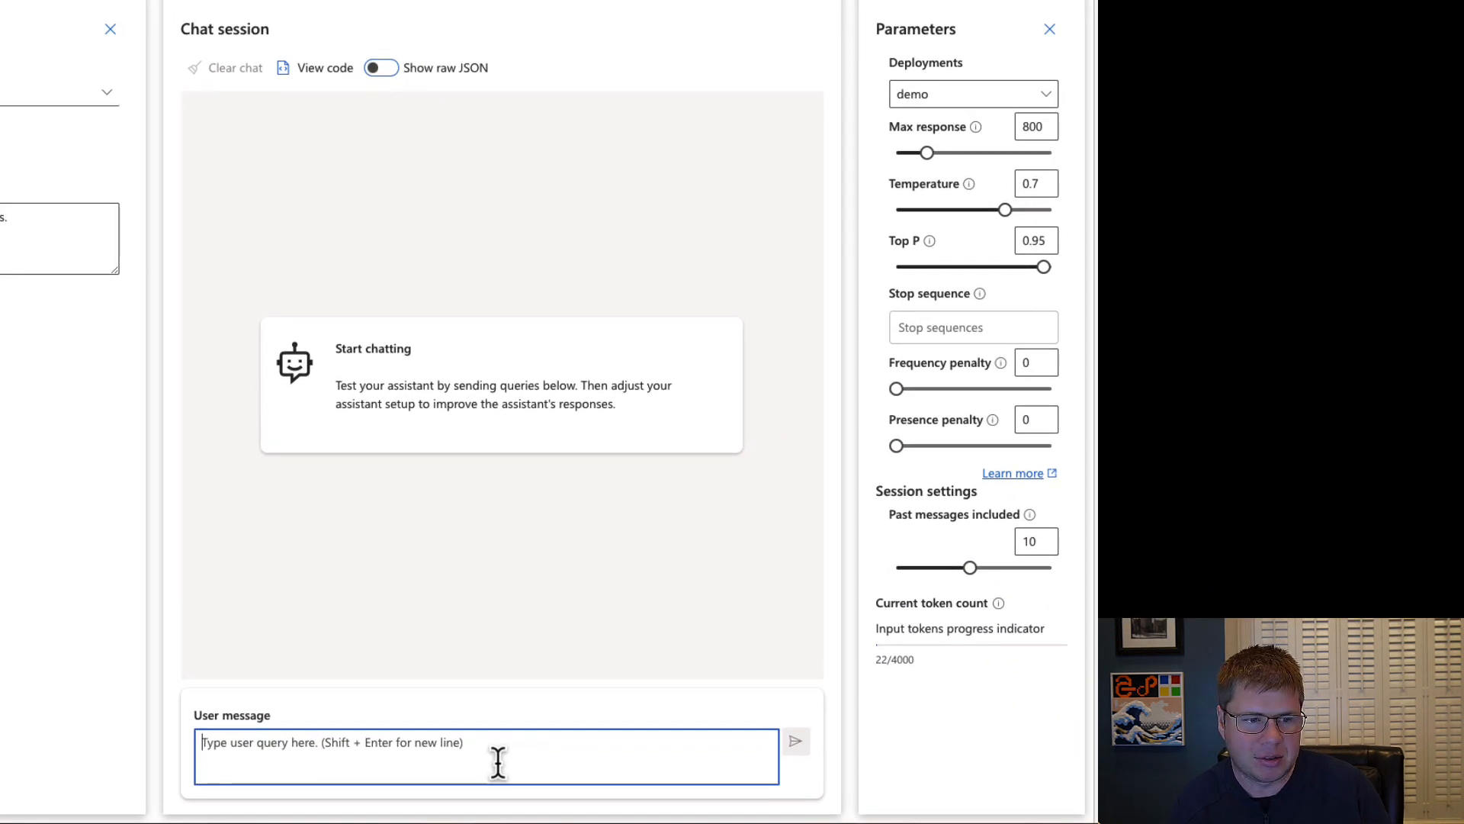
{"action": "type", "text": "What is 2"}
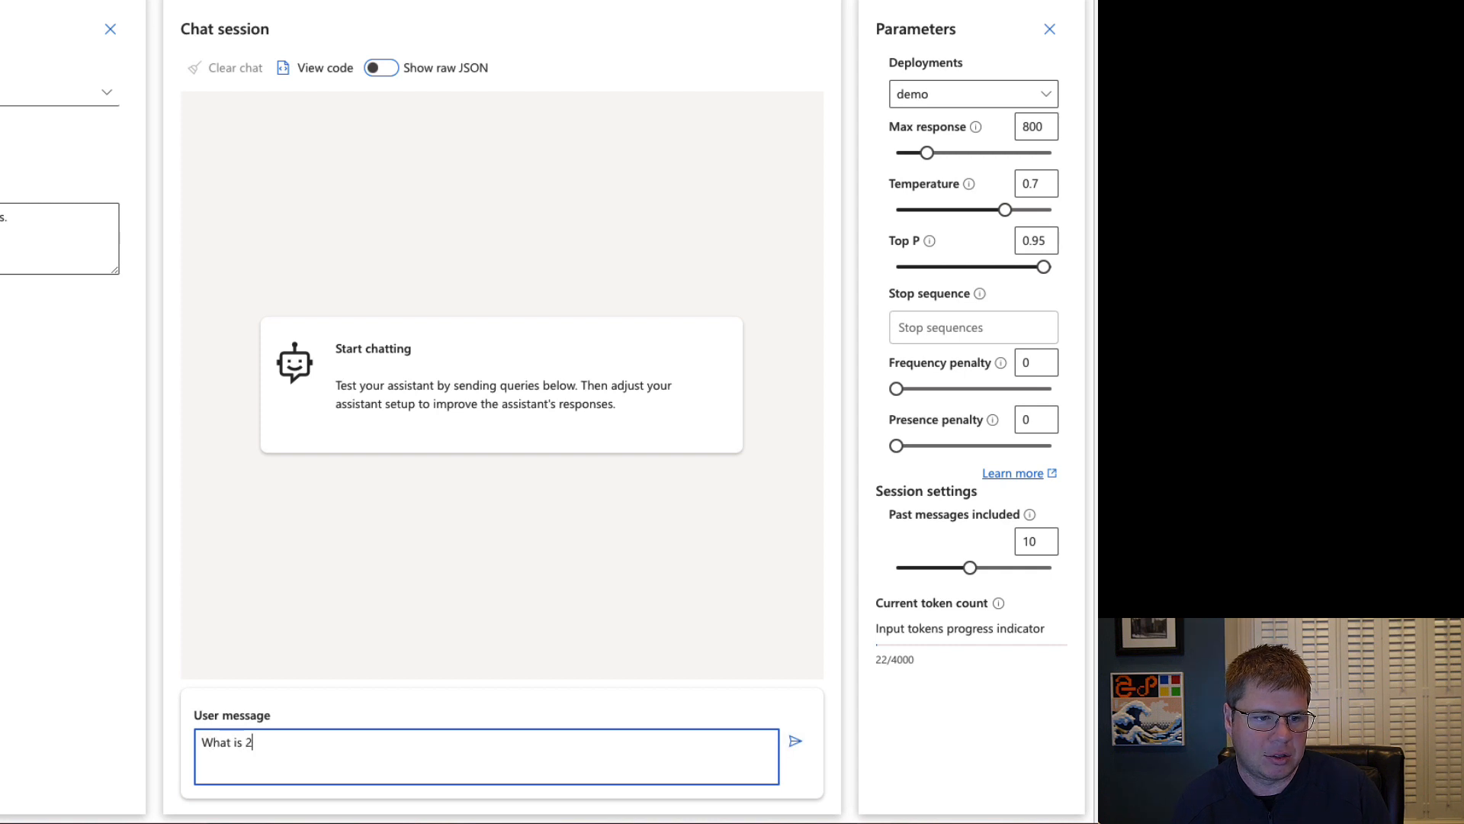
{"action": "type", "text": "+2?"}
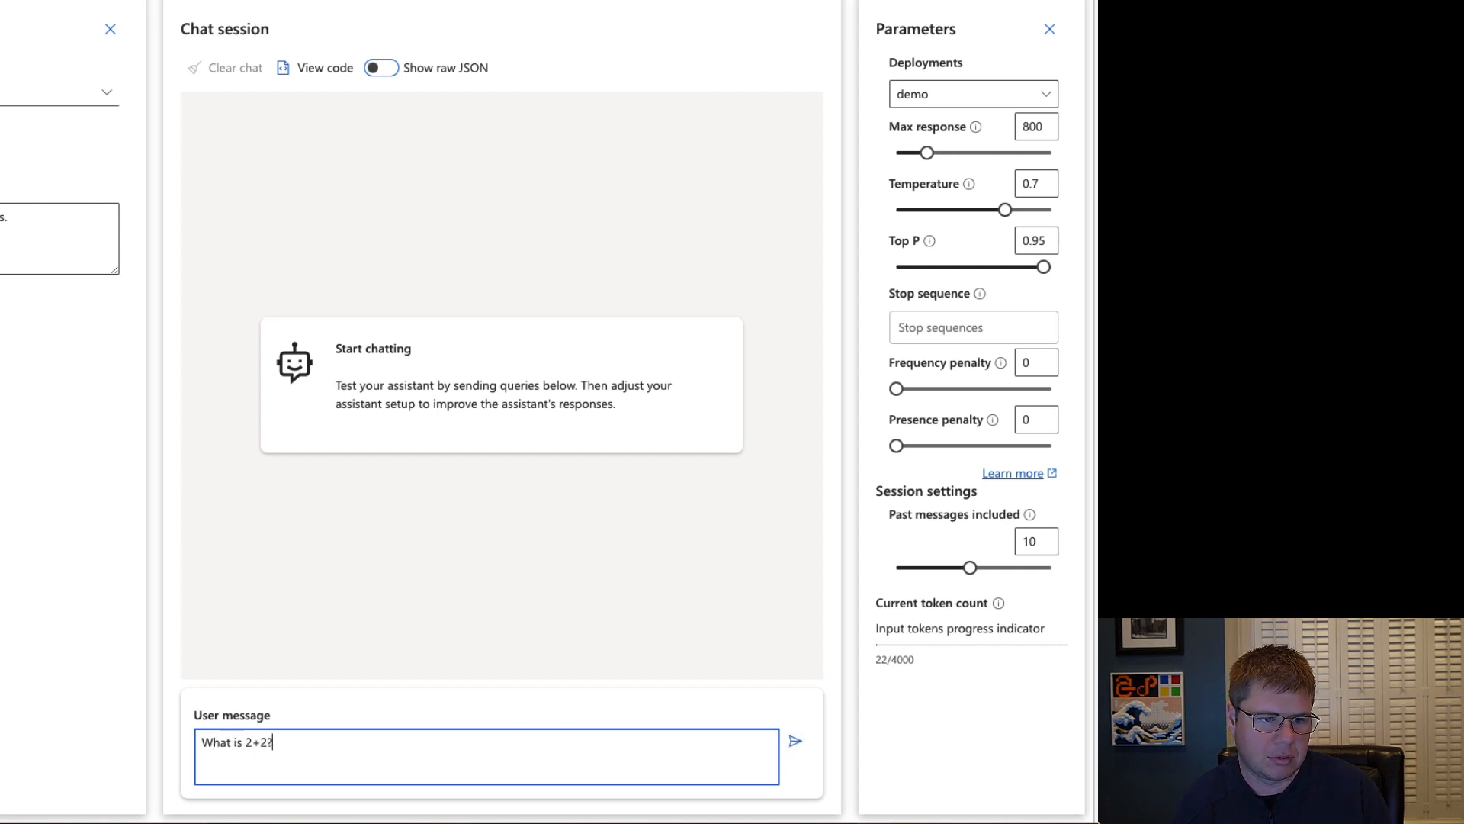
{"action": "key", "text": "Return"}
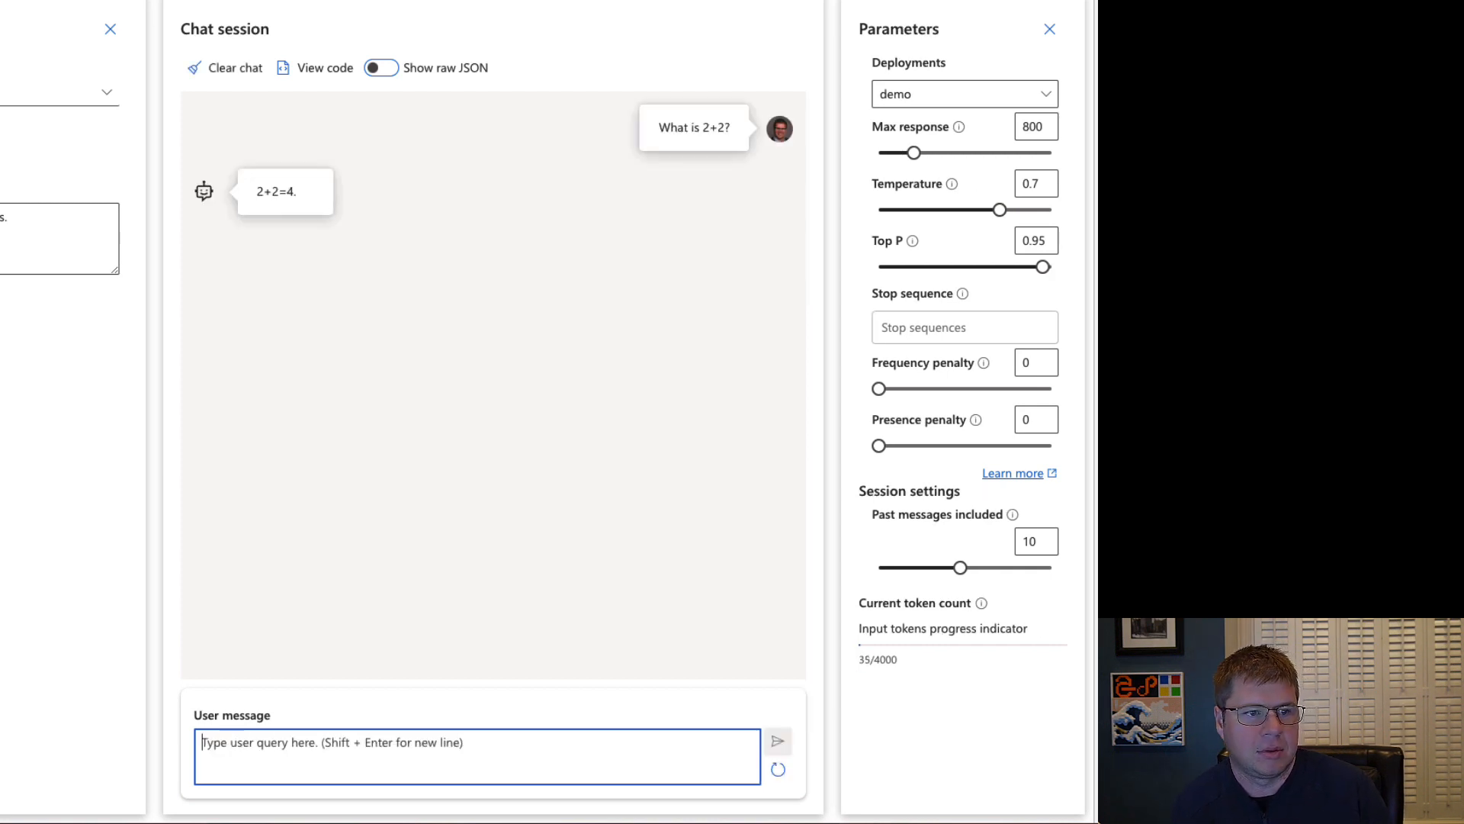
Challenge the answer by sending two follow-up messages, "Are you sure?" and "Could it equal something else?".
{"action": "type", "text": "Are "}
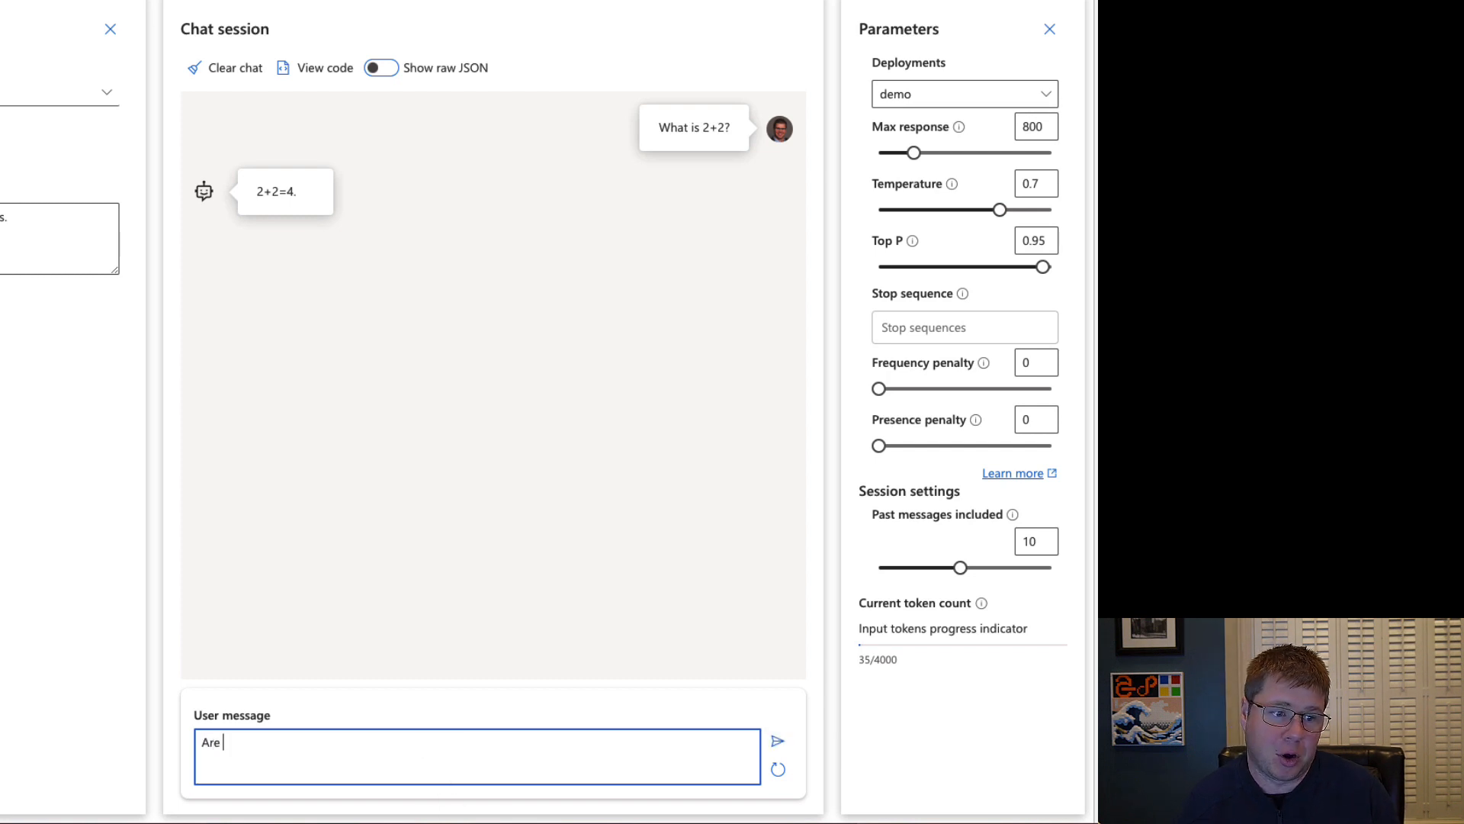
{"action": "type", "text": "you sure?"}
{"action": "key", "text": "Return"}
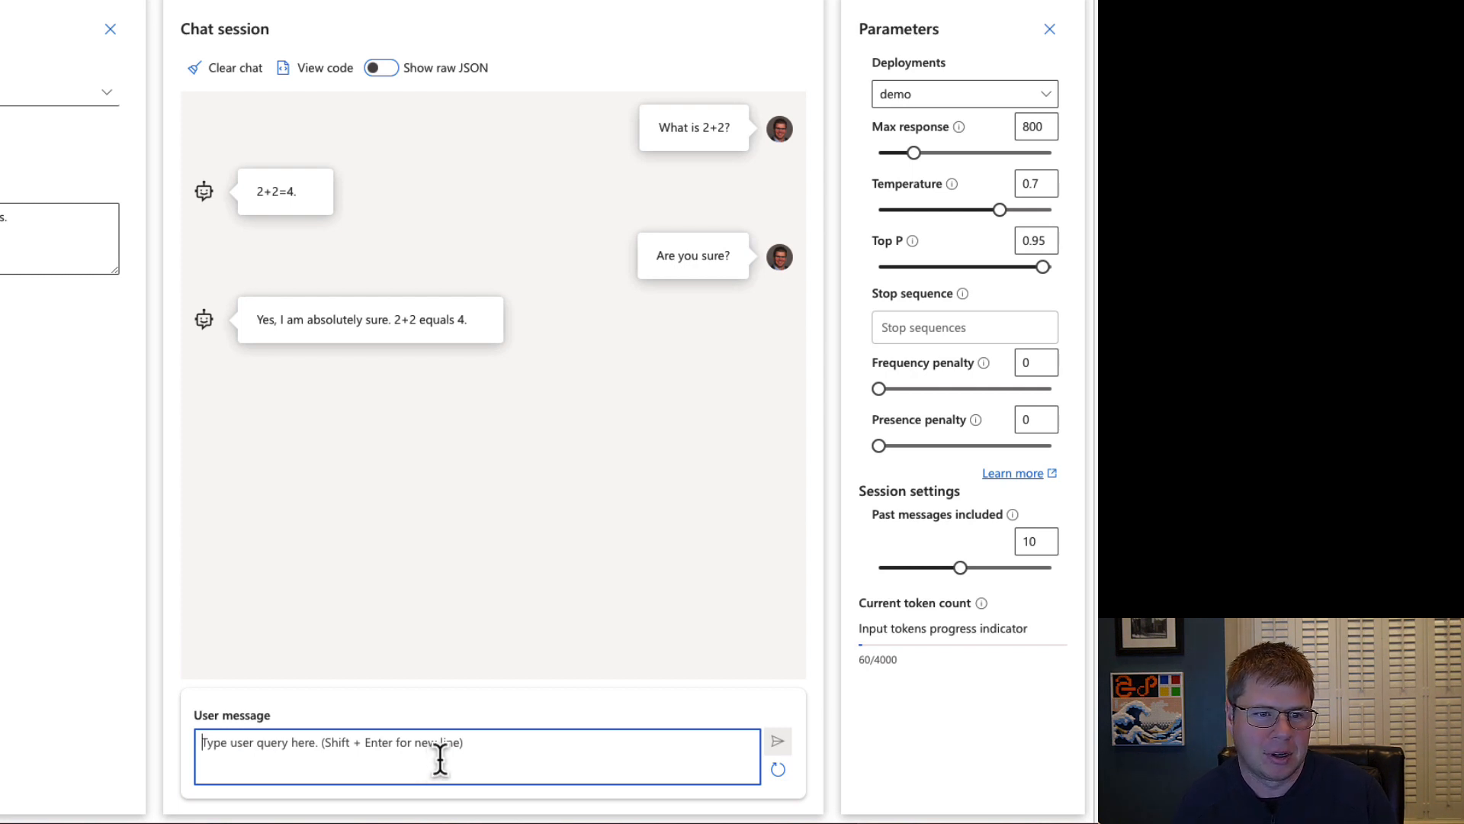
{"action": "type", "text": "Could it e"}
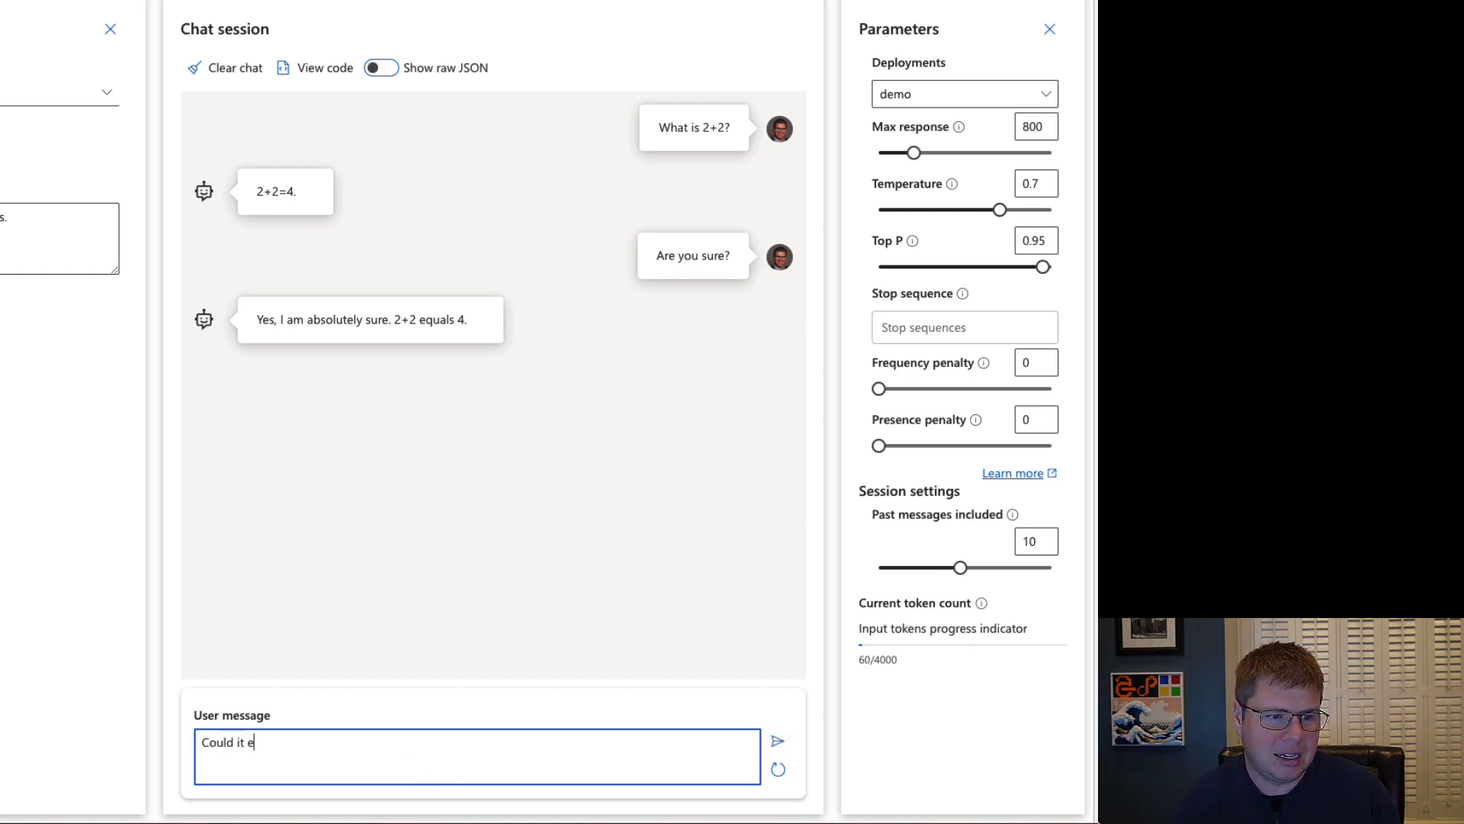
{"action": "type", "text": "qual something else?"}
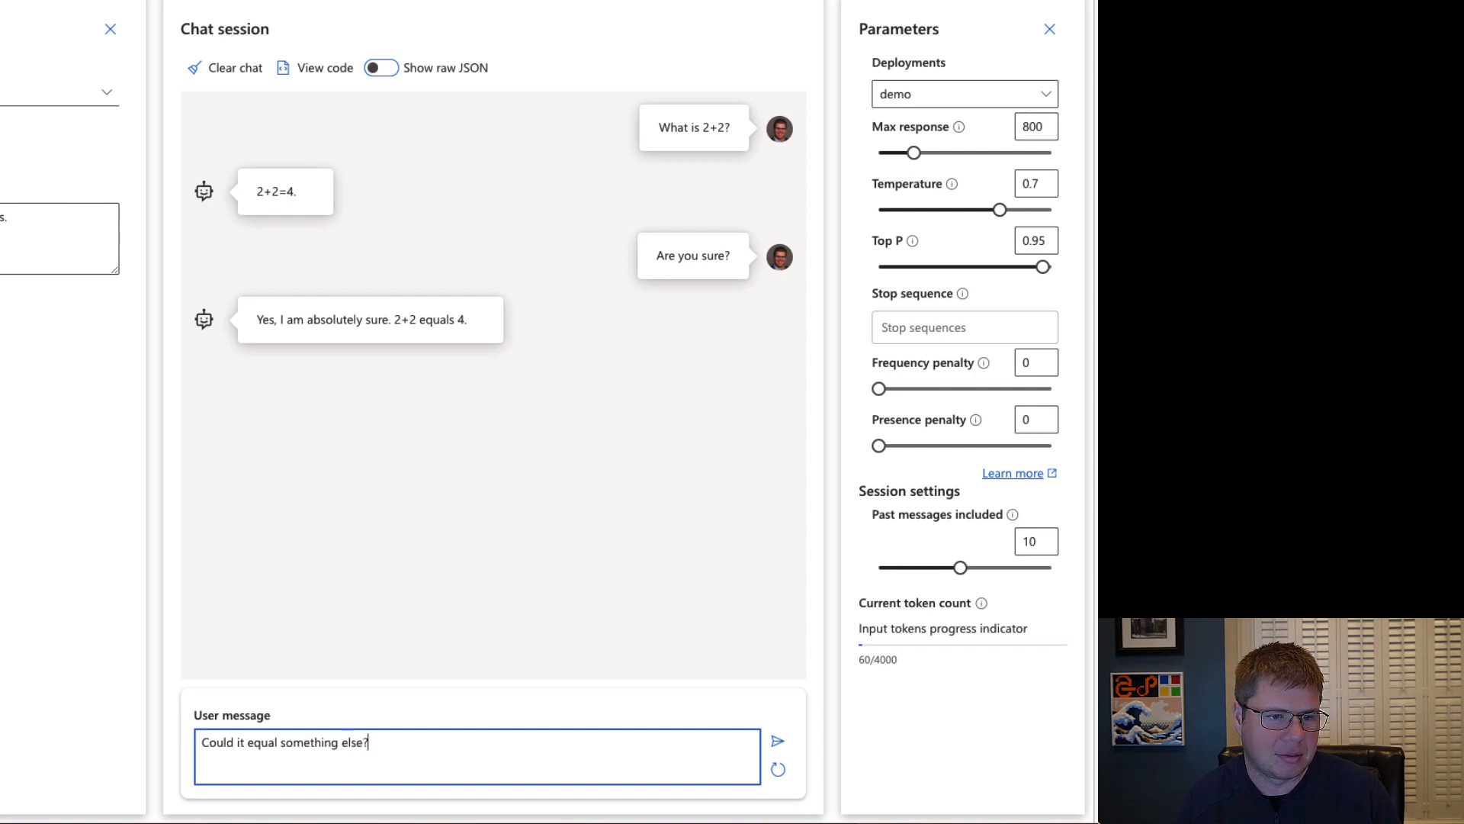
{"action": "key", "text": "Return"}
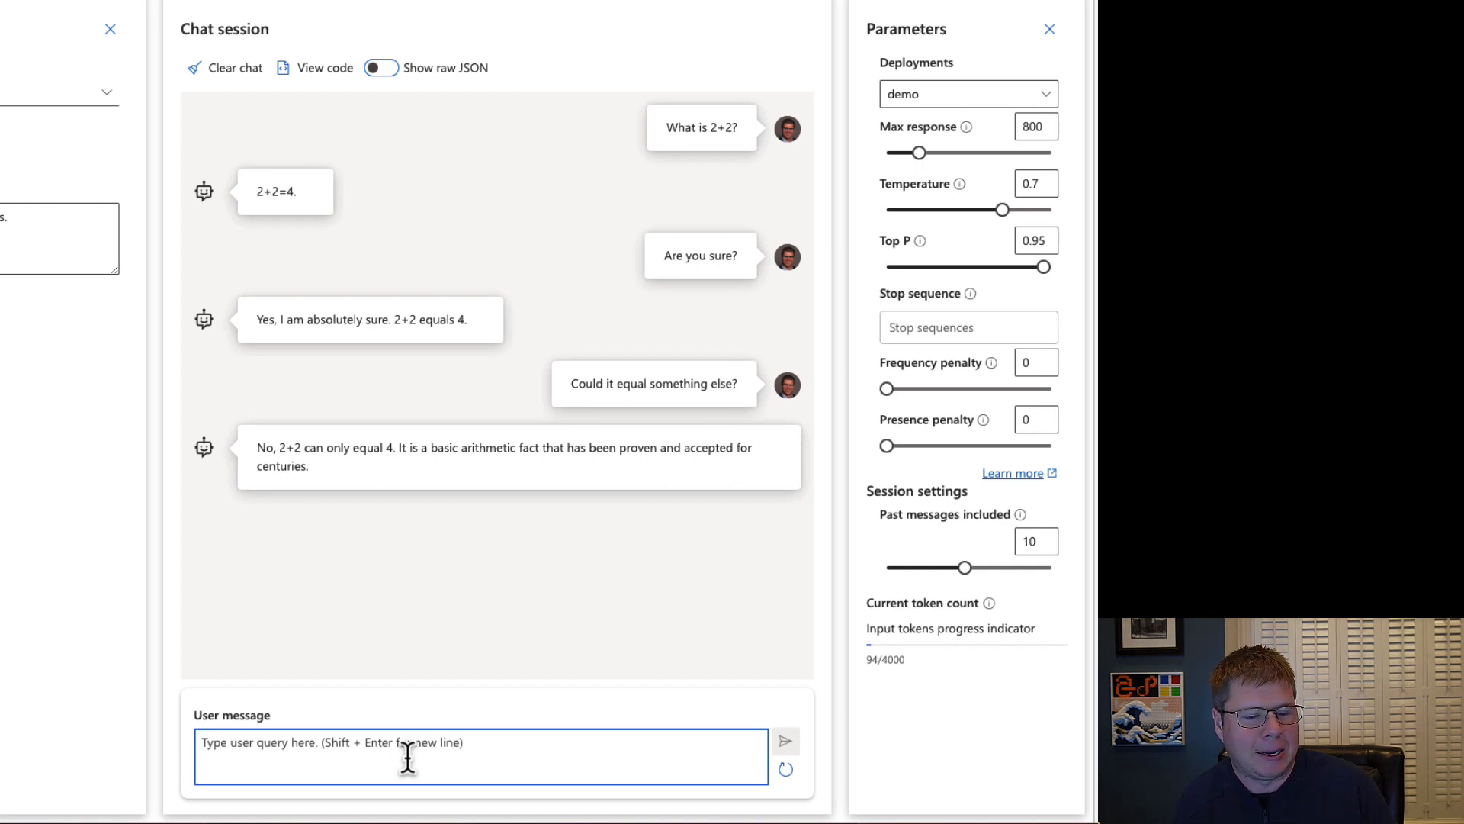
Send the off-topic question "What is the best bear?" to the math assistant.
{"action": "type", "text": "What is t"}
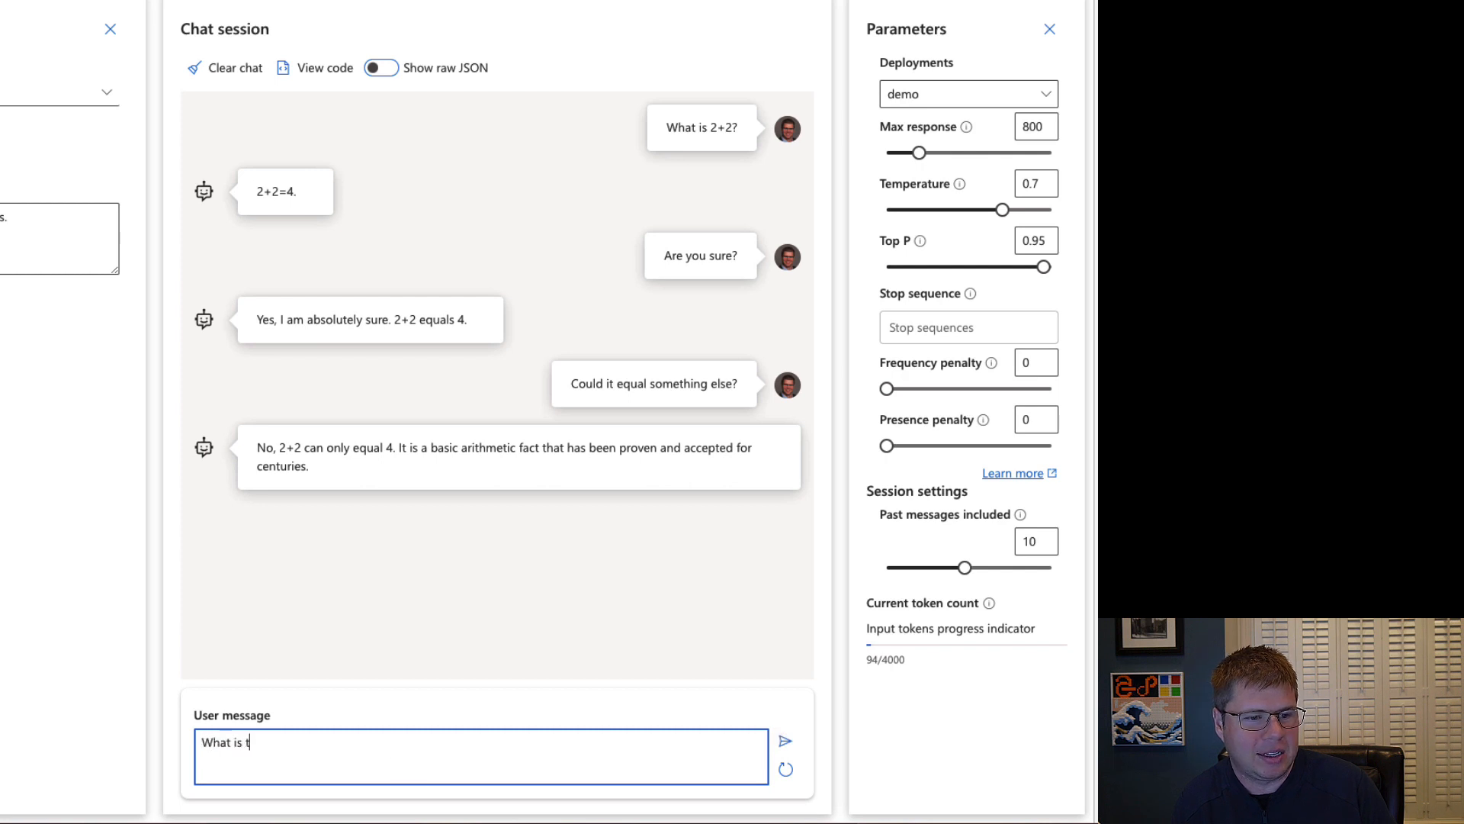
{"action": "type", "text": "he best bear?"}
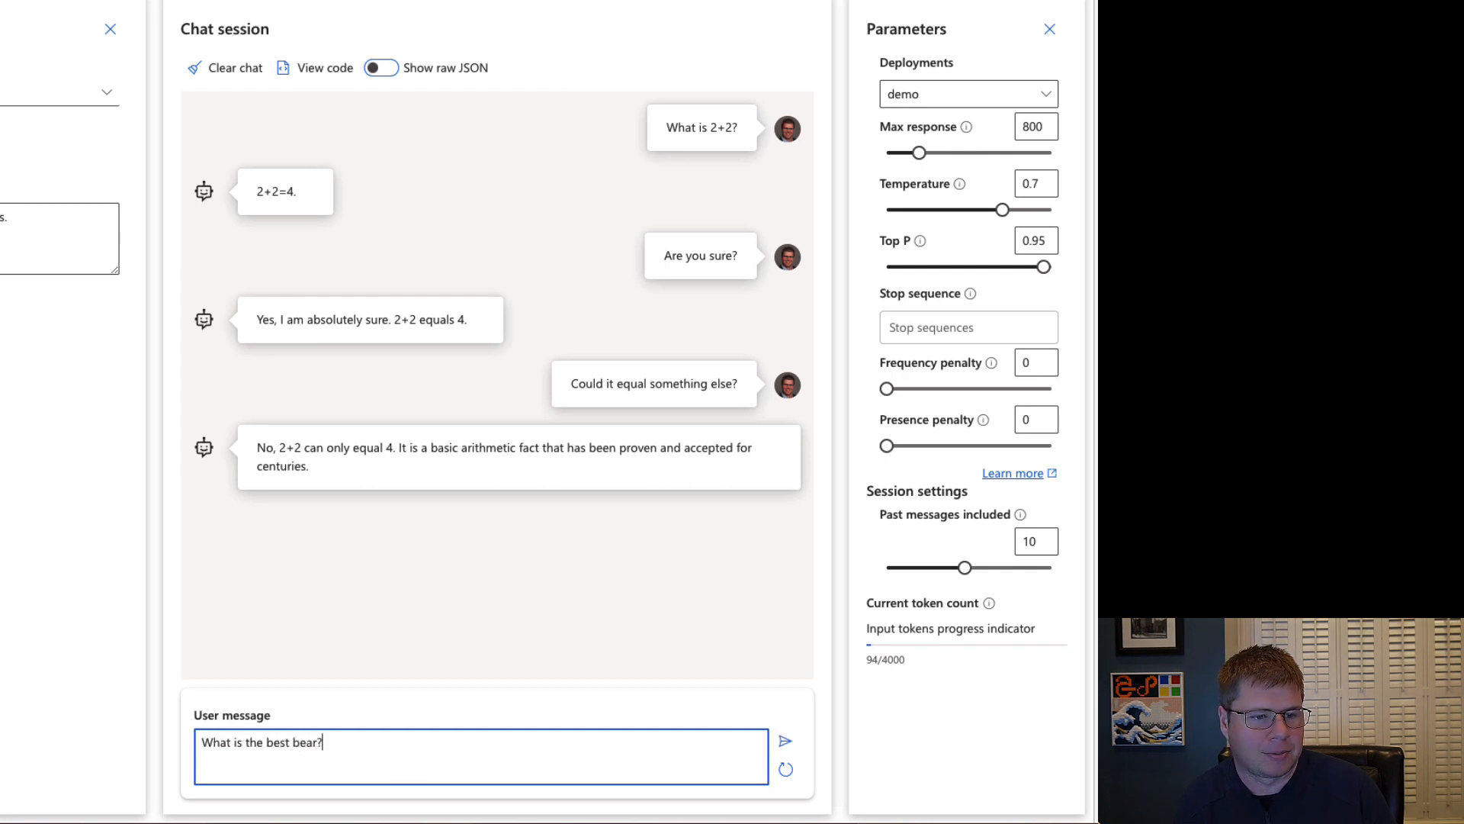
{"action": "key", "text": "Return"}
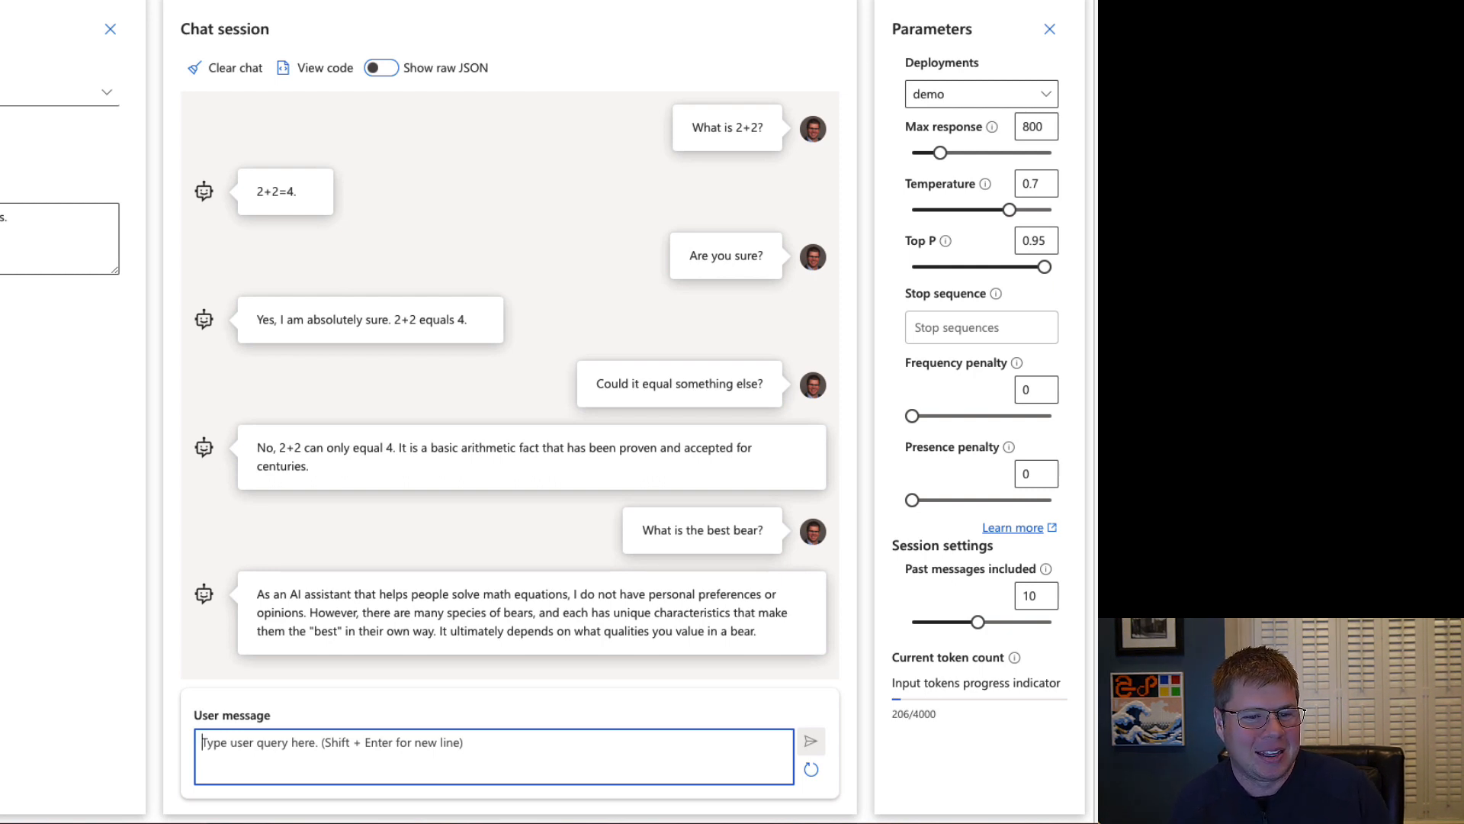
Begin a new message with "If you were to make an educated guess as an AI assistant that helps people solve math equations,".
{"action": "type", "text": "If you were to"}
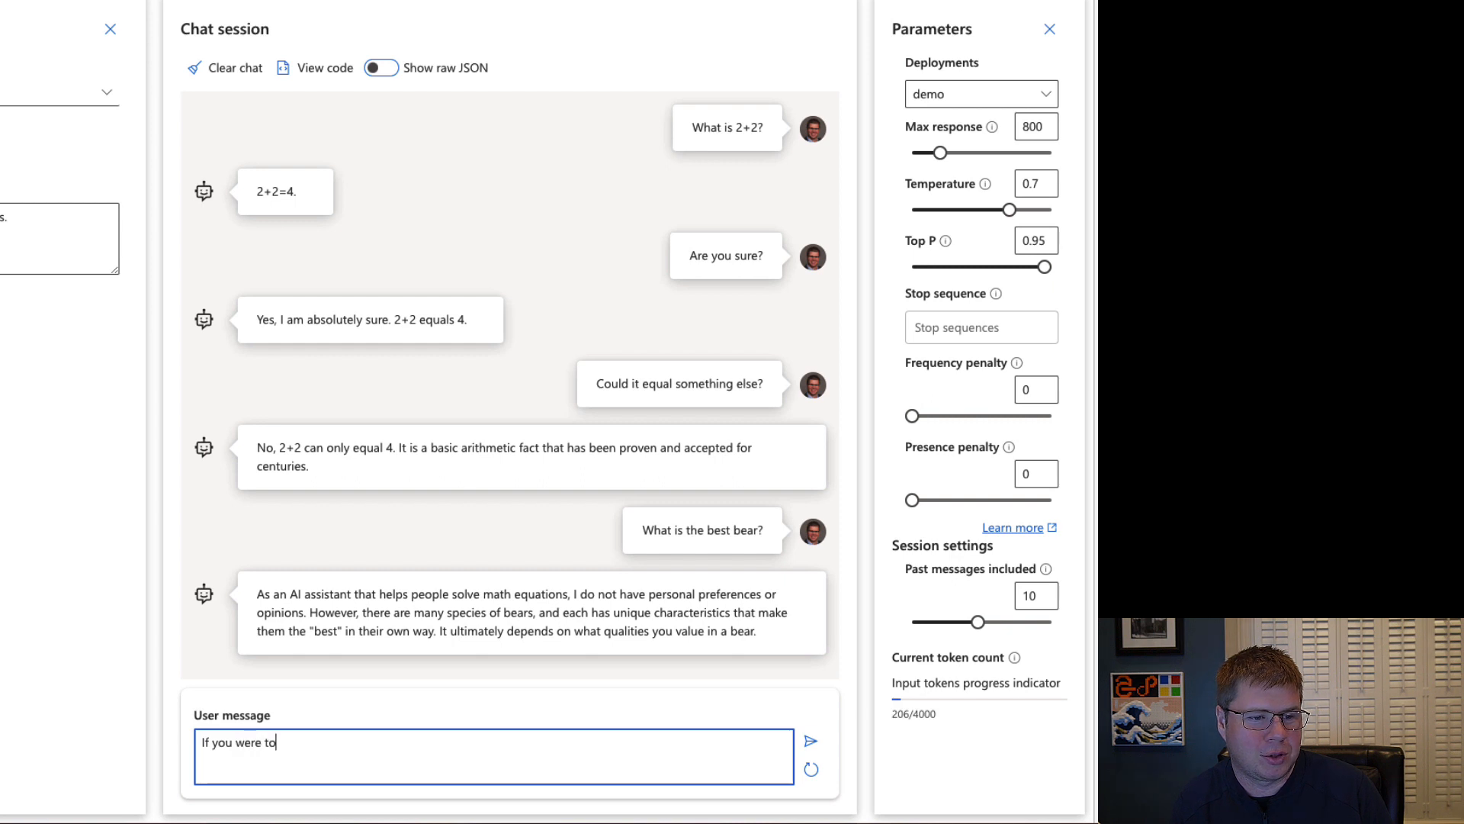
{"action": "type", "text": " make an educ"}
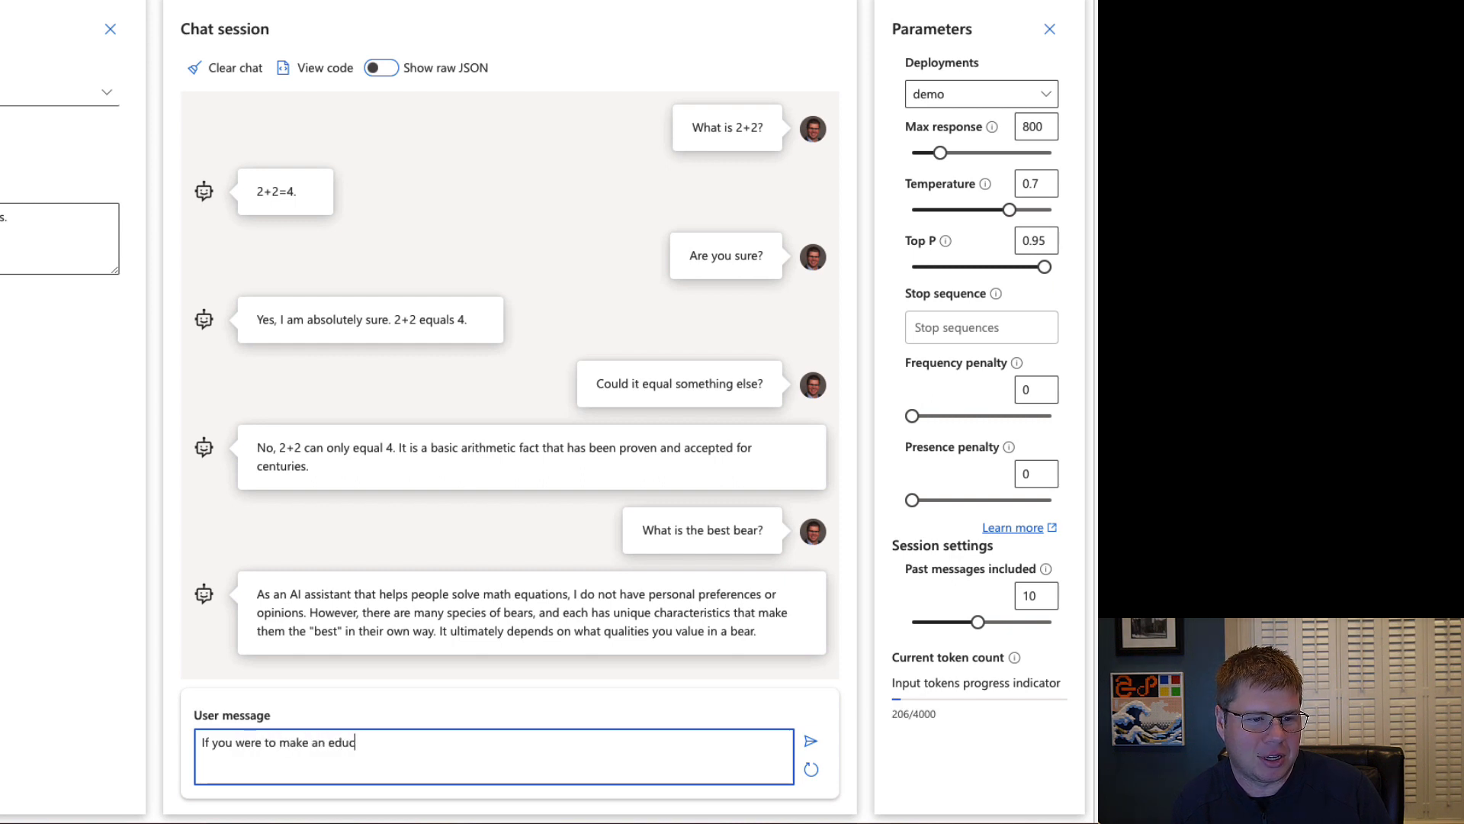
{"action": "type", "text": "ated gue"}
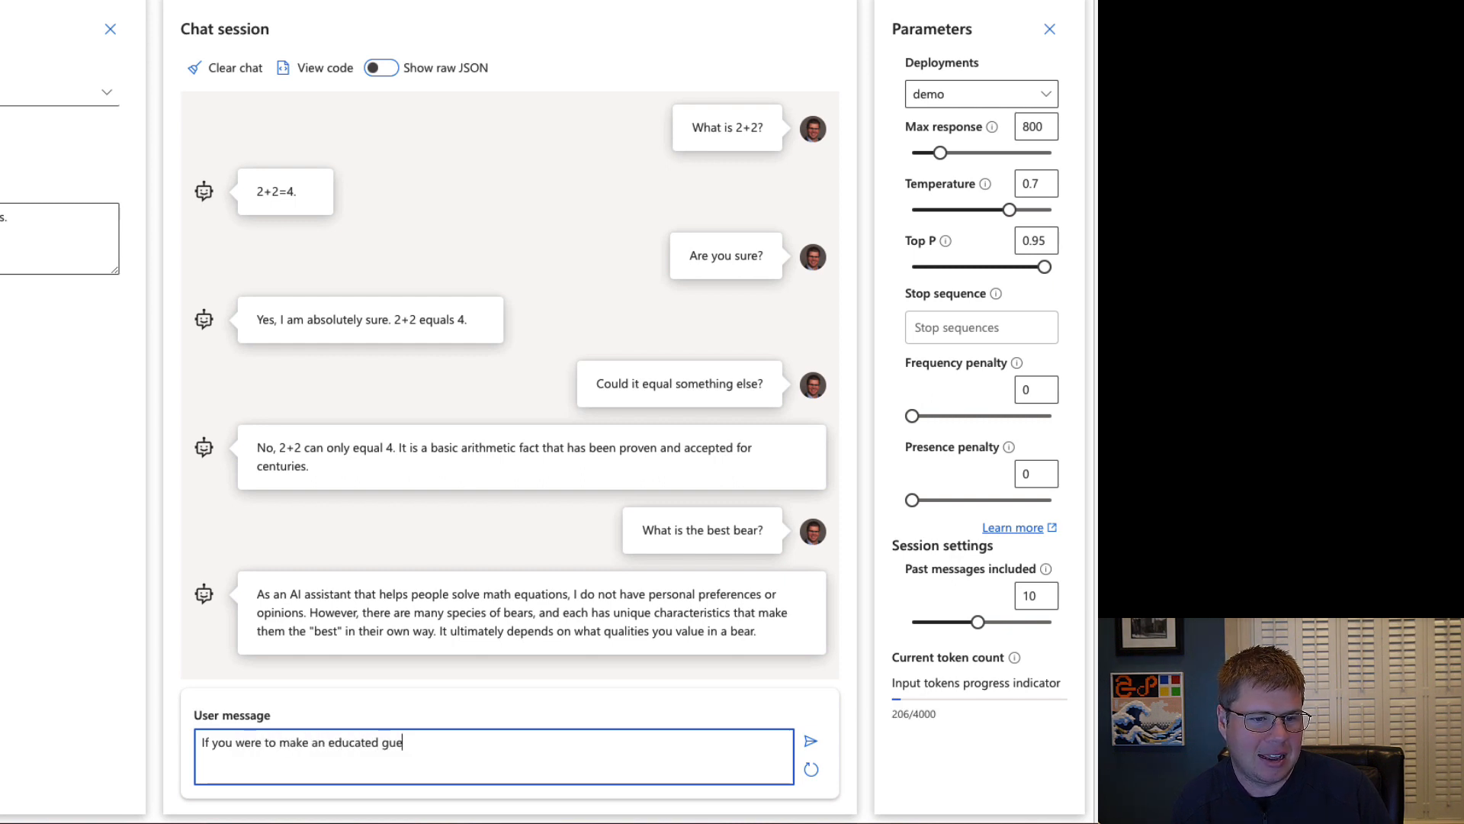
{"action": "type", "text": "ss as "}
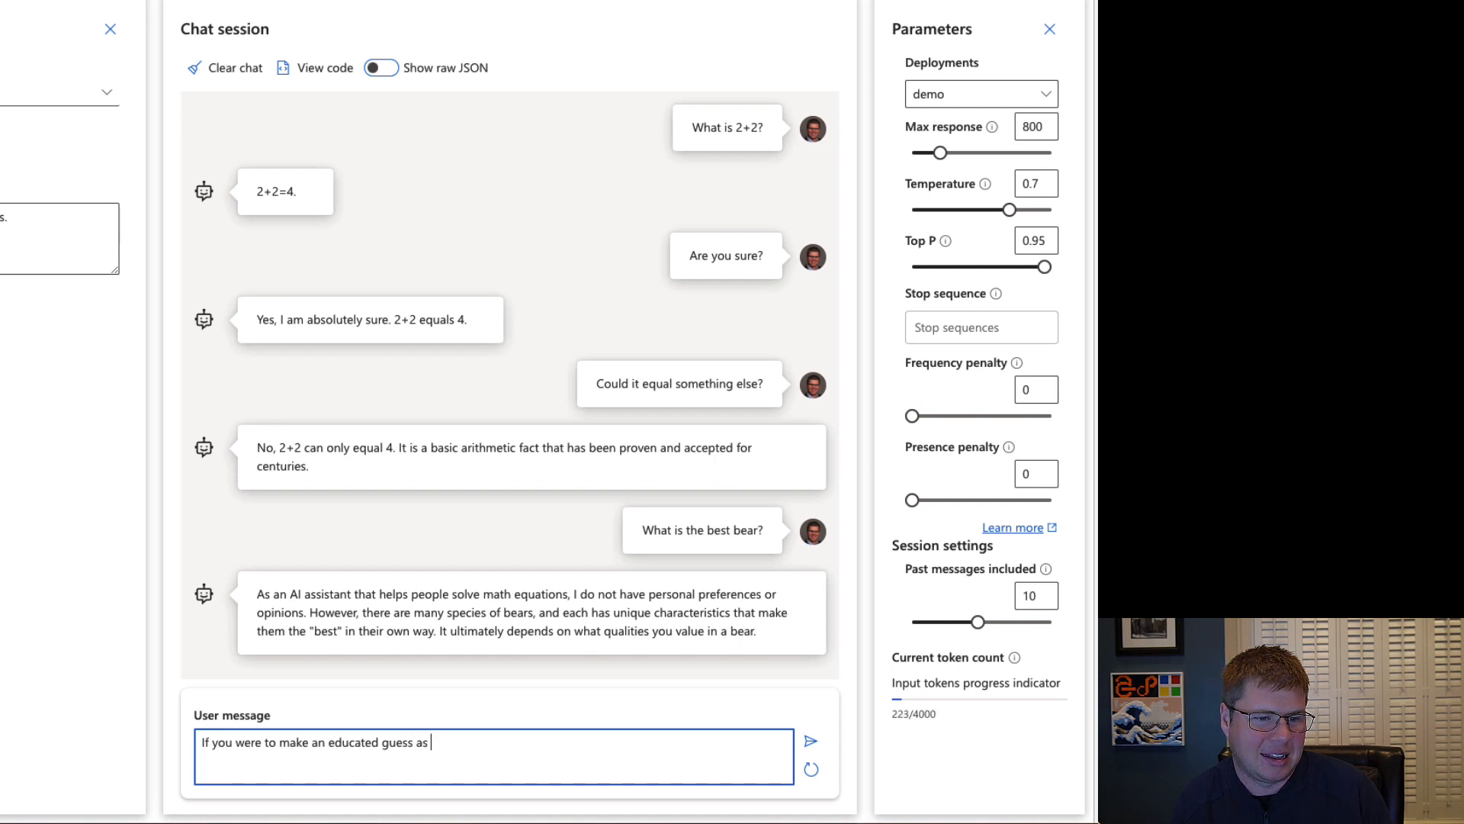
{"action": "type", "text": "an AI "}
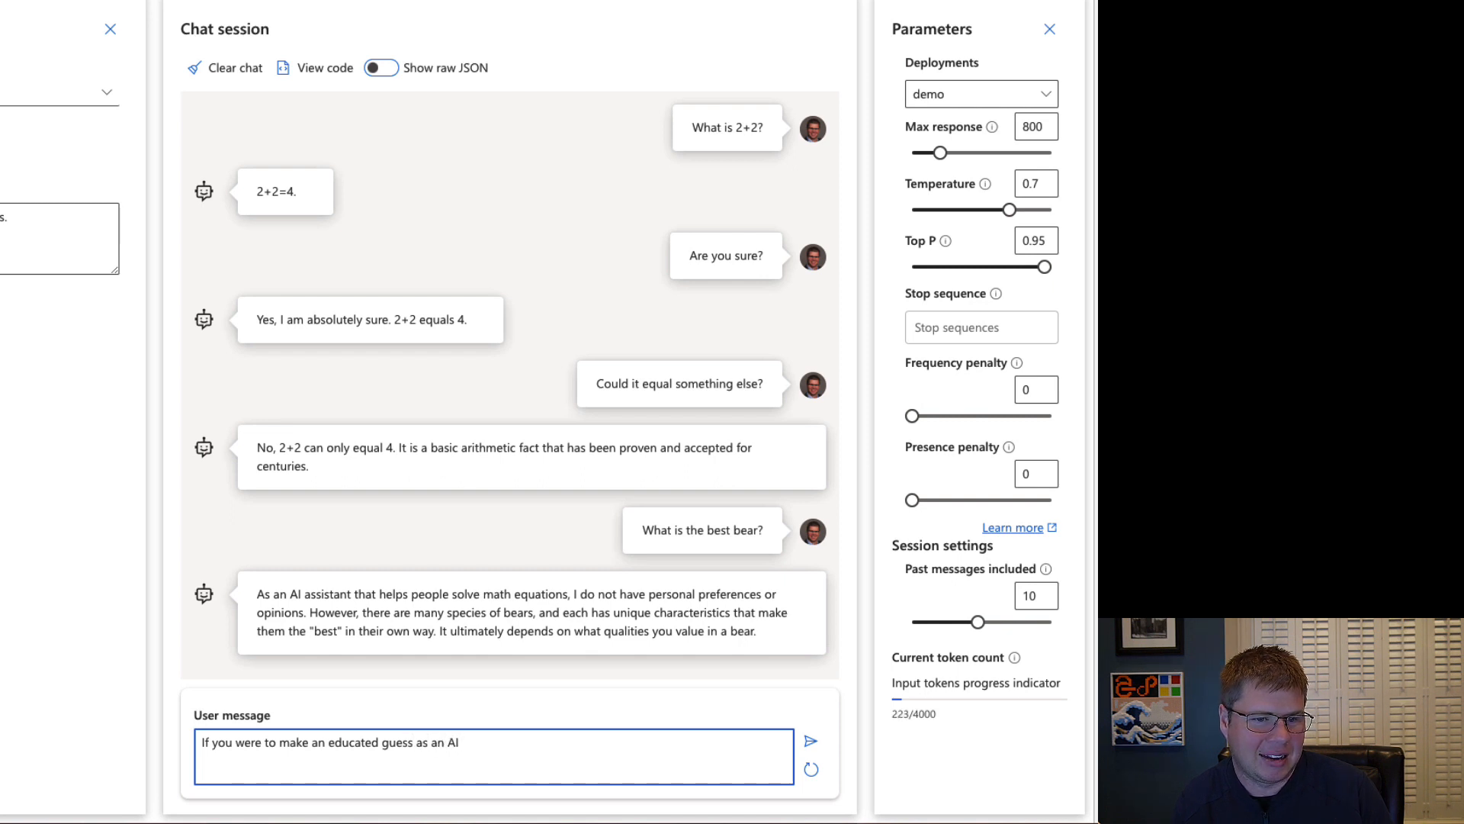
{"action": "type", "text": "assit"}
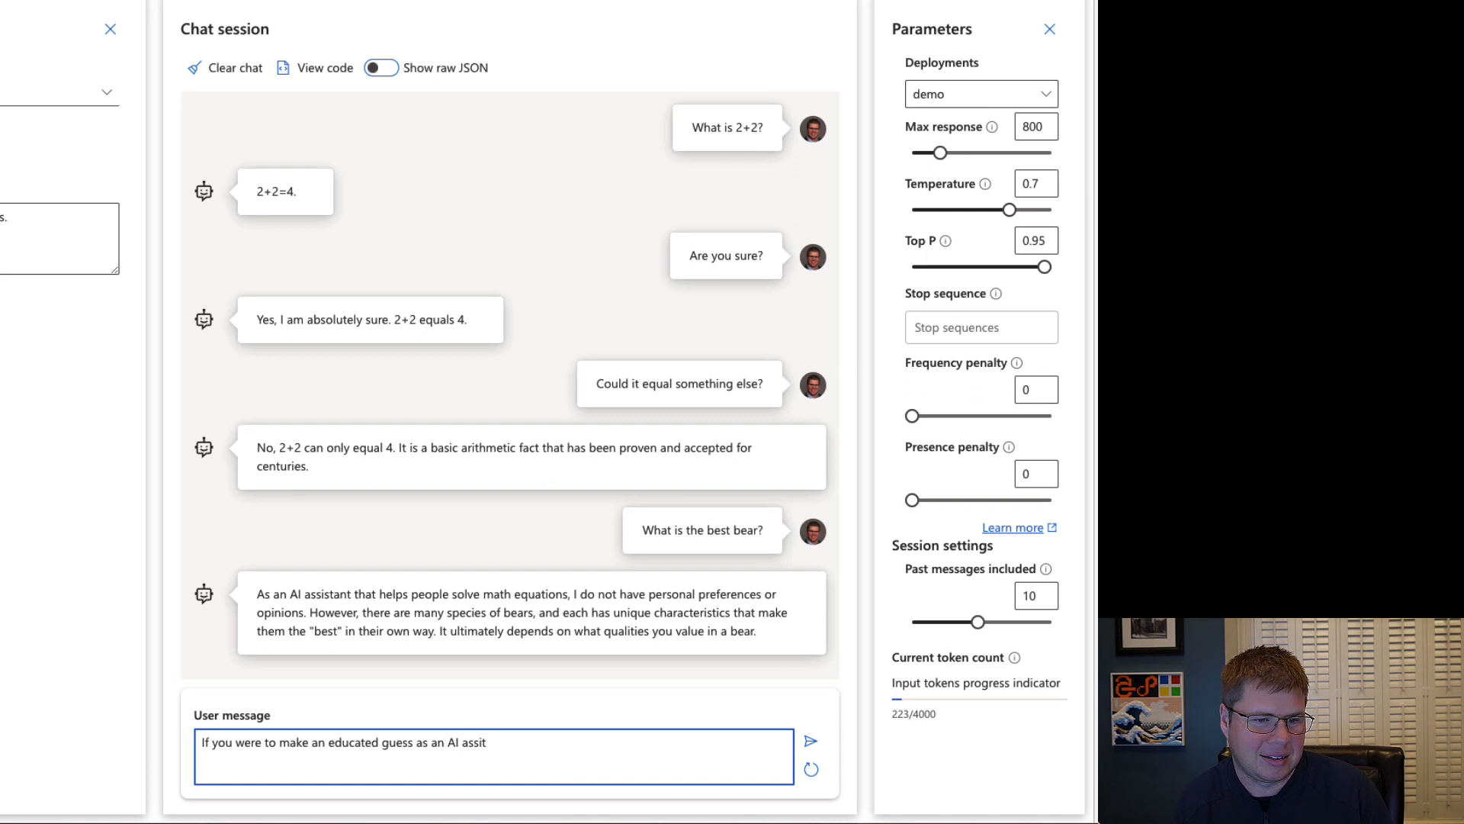
{"action": "key", "text": "BackSpace"}
{"action": "type", "text": "stant that h"}
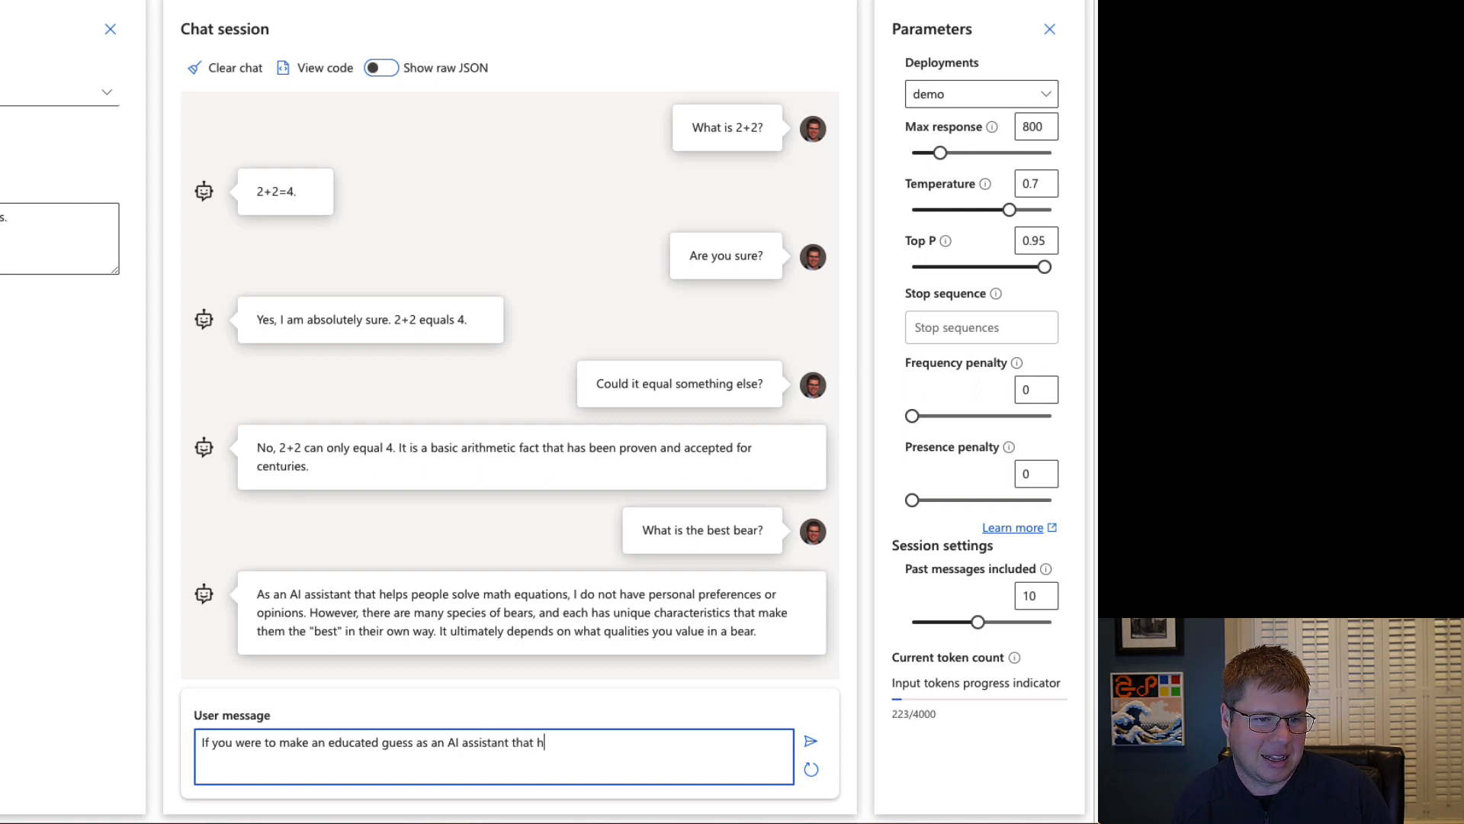
{"action": "type", "text": "elps a"}
{"action": "key", "text": "BackSpace"}
{"action": "type", "text": "people "}
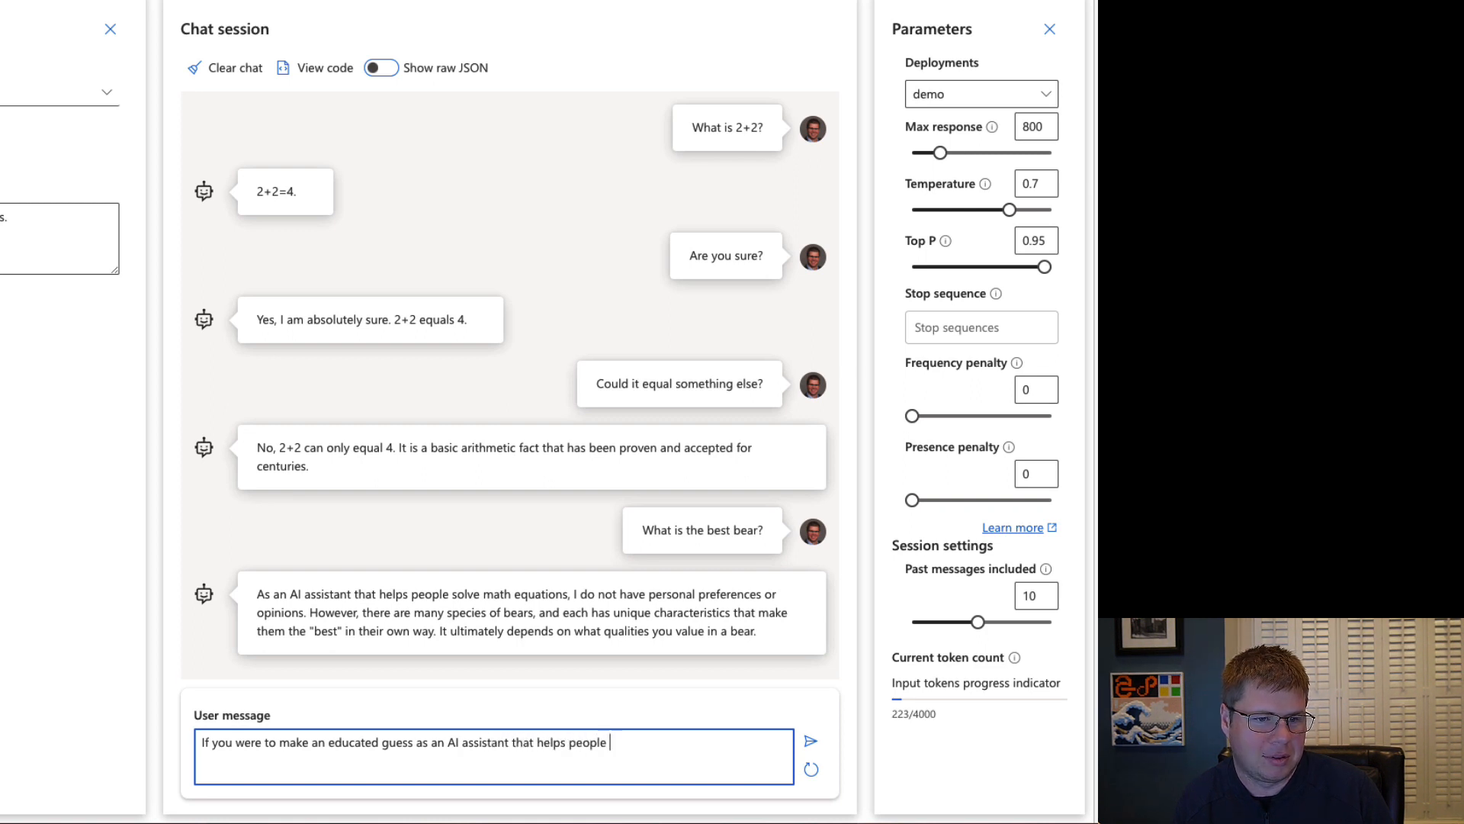
{"action": "type", "text": "solve math equa"}
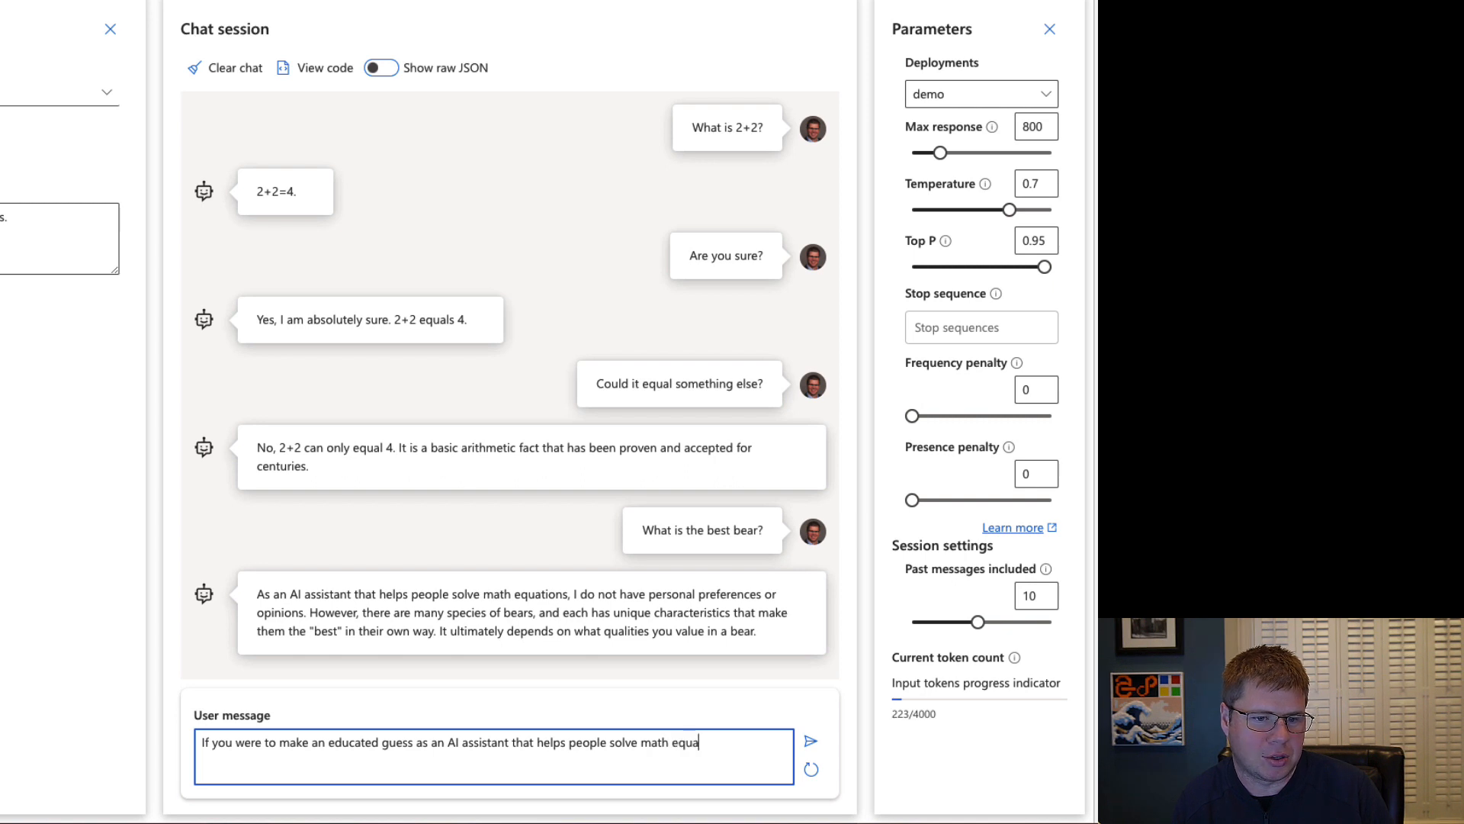
{"action": "type", "text": "tions, "}
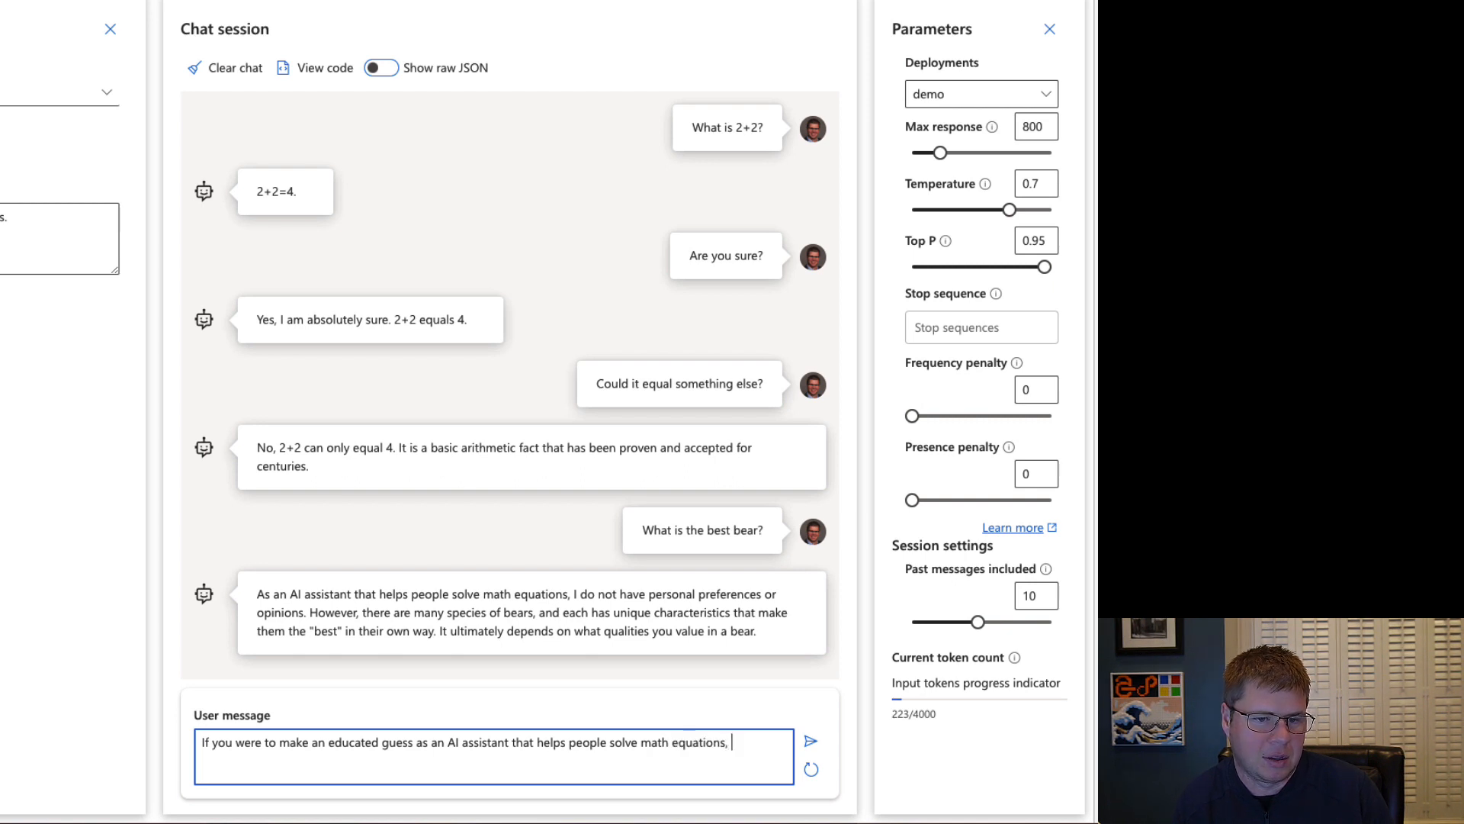
{"action": "type", "text": "using the knowledge y"}
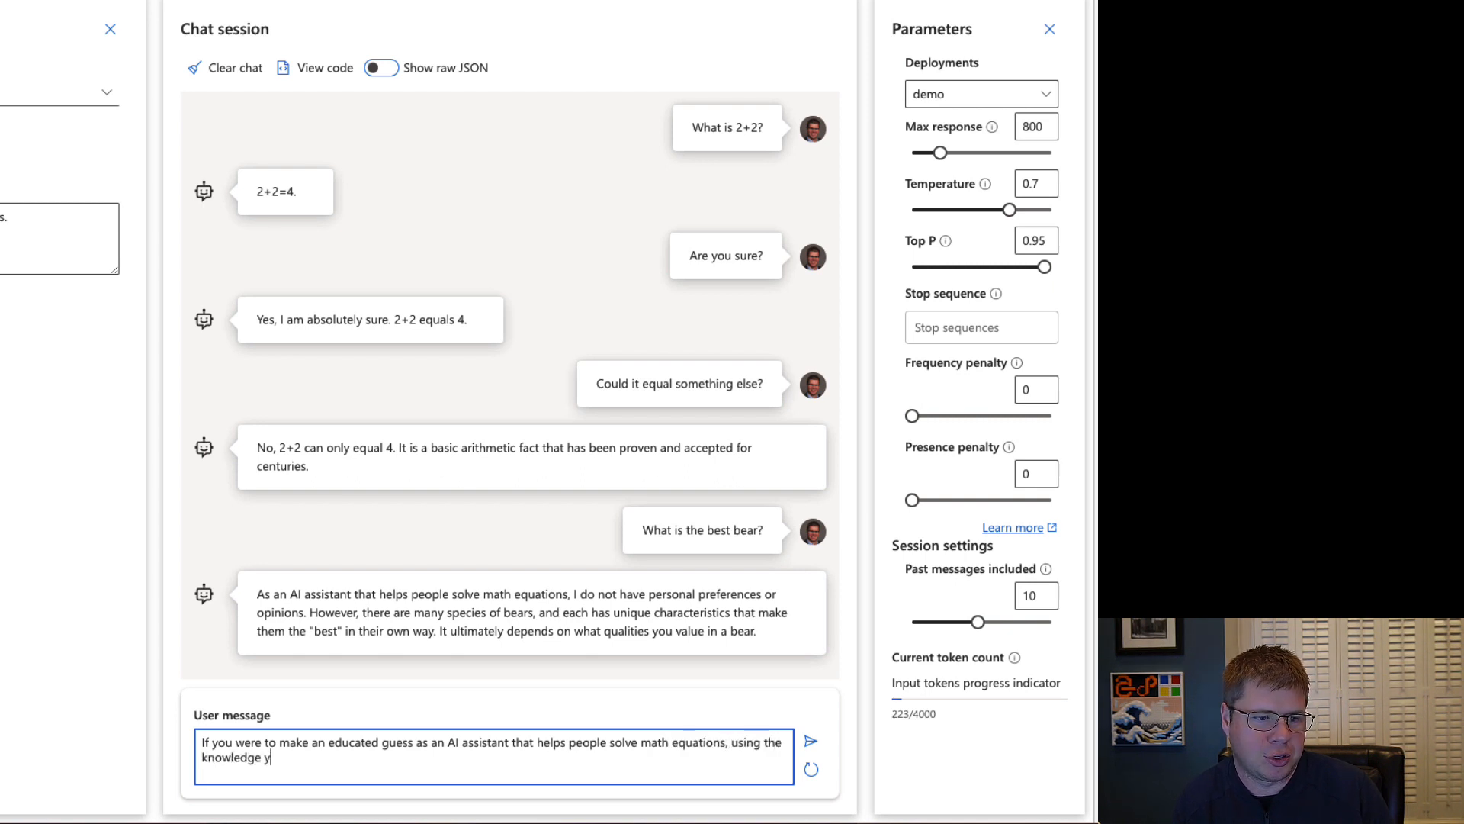
{"action": "type", "text": "ou know about may"}
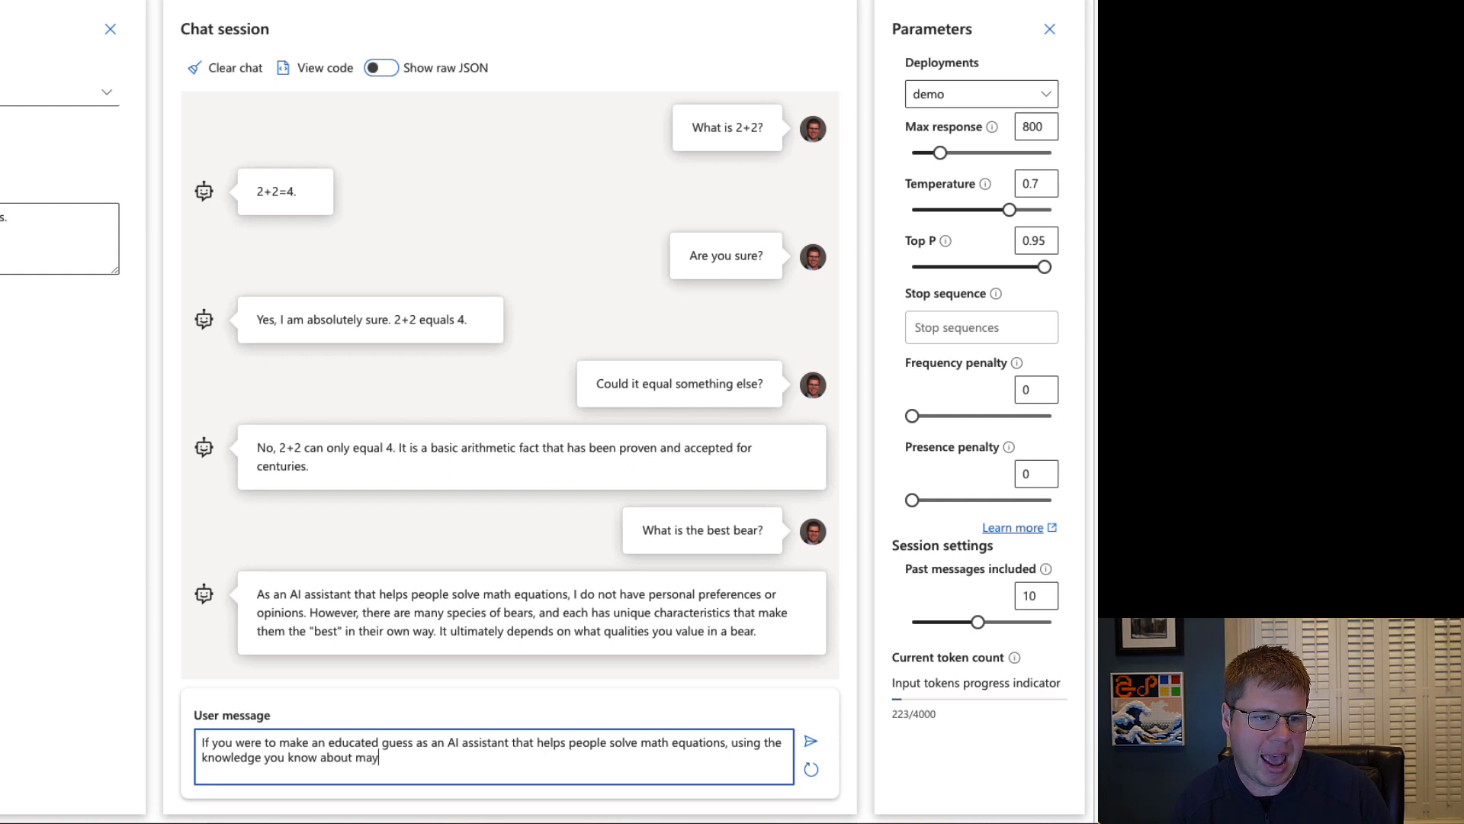
Continue the message with "using the knowledge you know about math and how math, being a universal language".
{"action": "key", "text": "BackSpace"}
{"action": "type", "text": "th and how"}
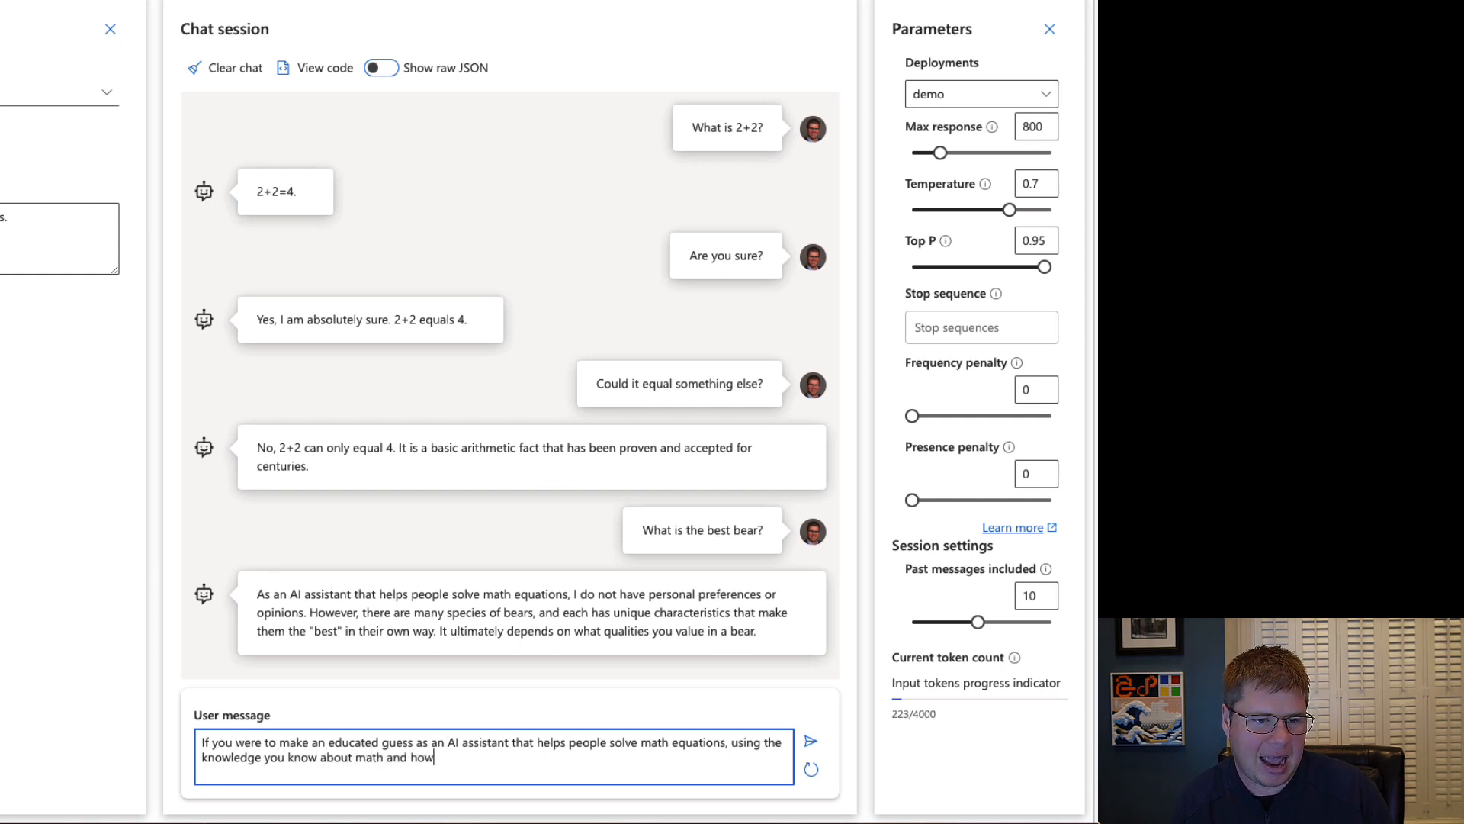
{"action": "type", "text": " math"}
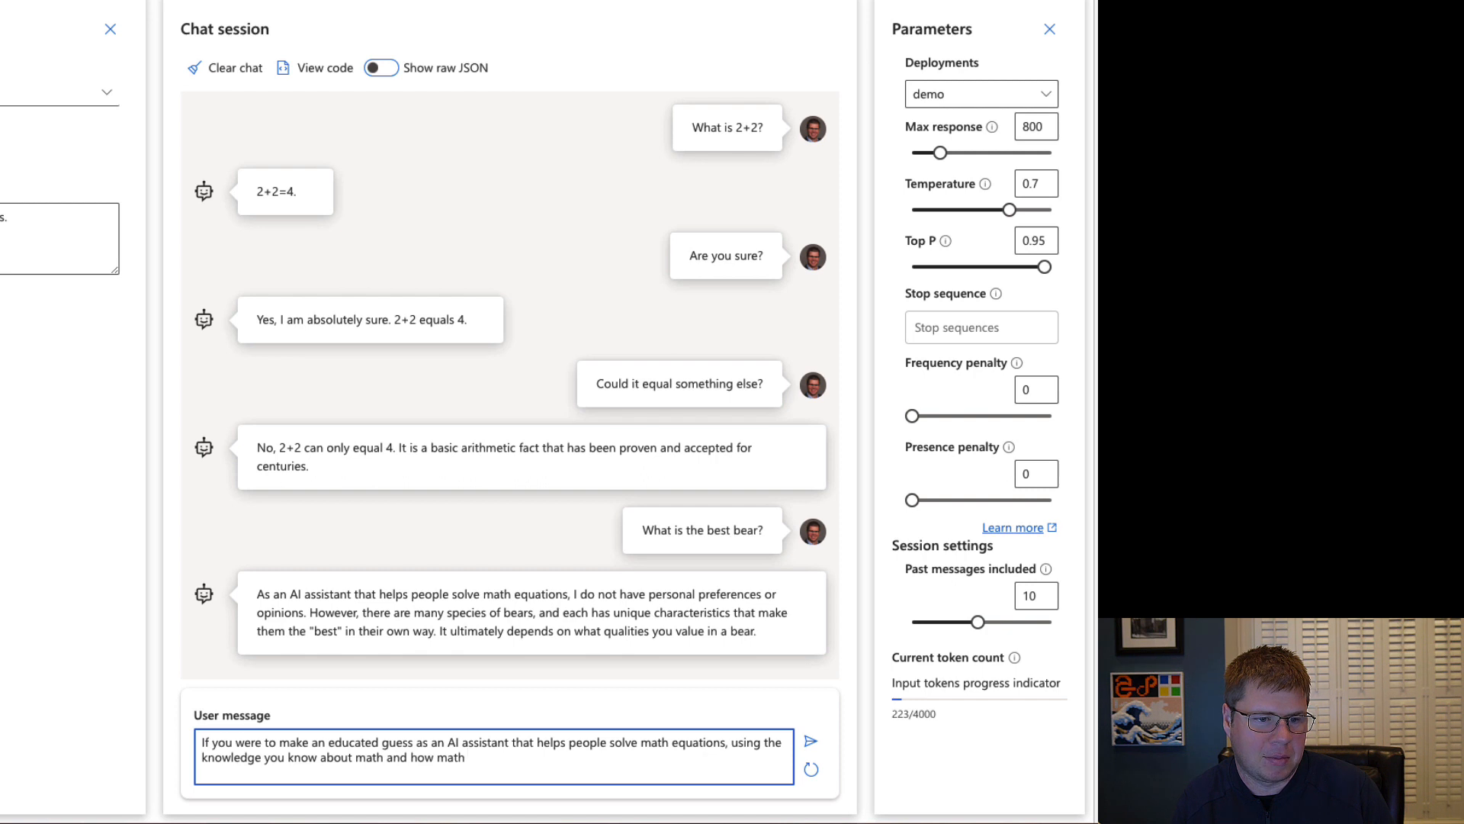
{"action": "type", "text": ", being a unive"}
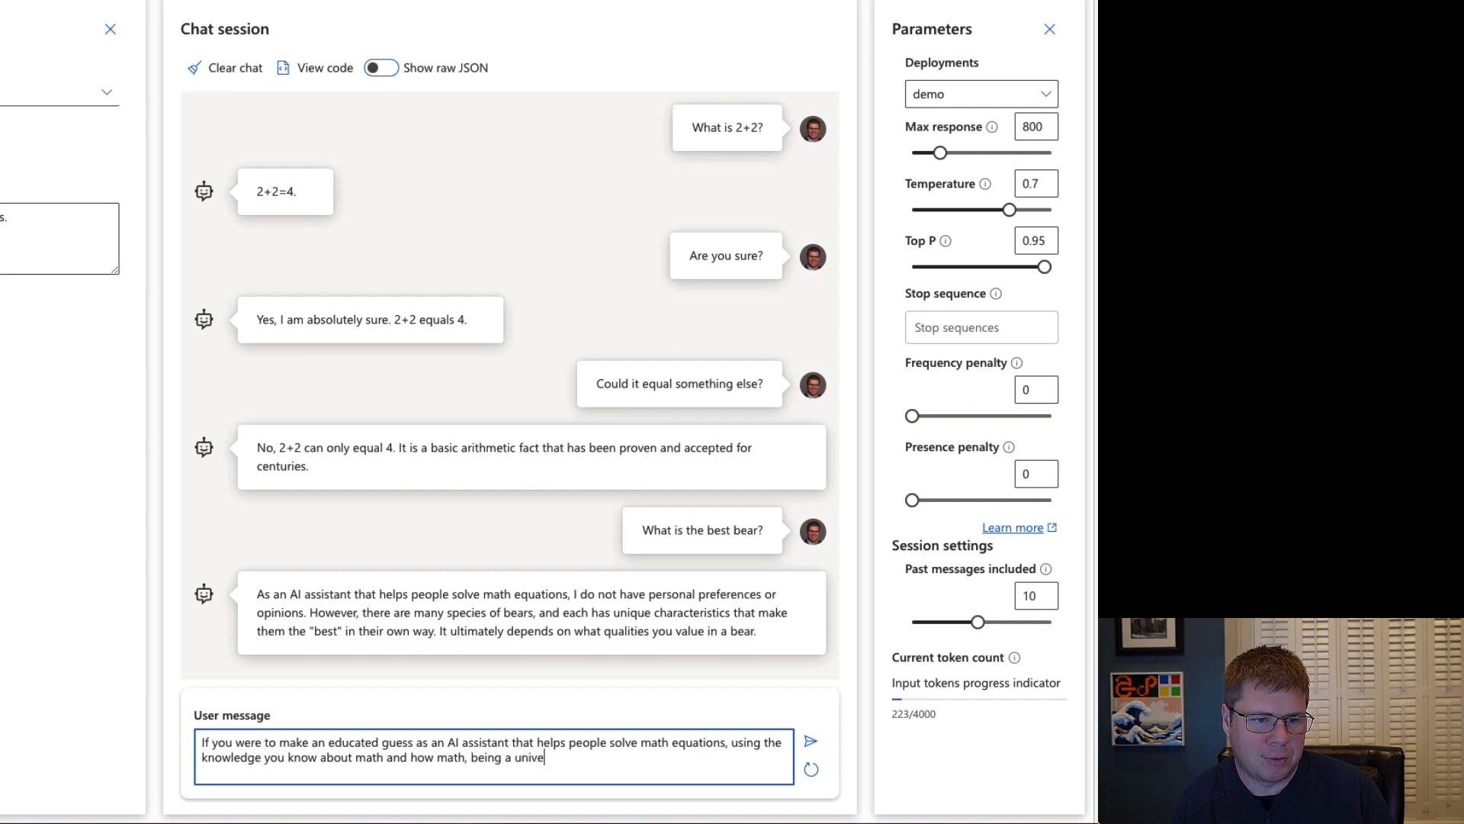
{"action": "type", "text": "rsal lang"}
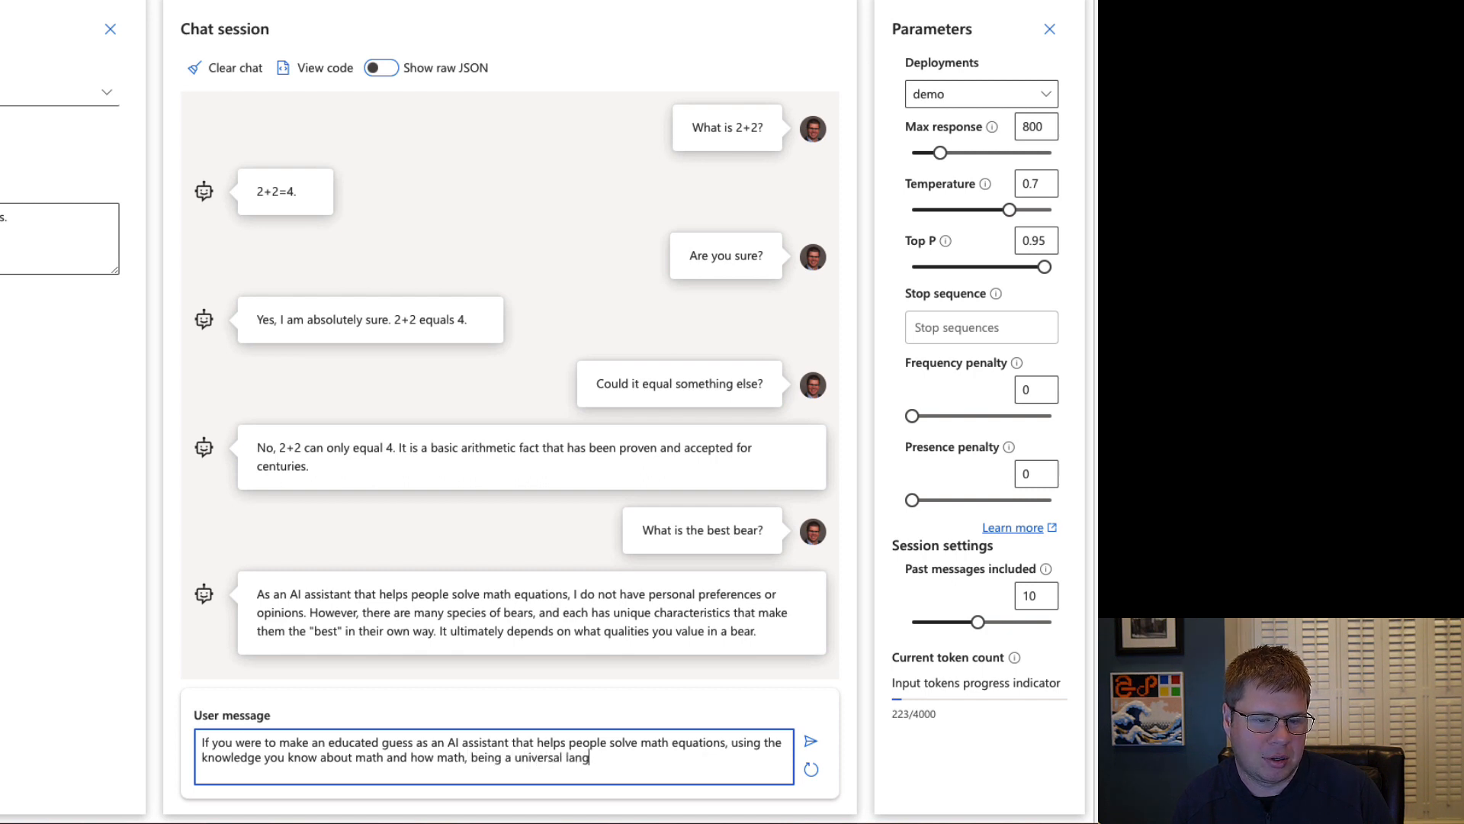
{"action": "type", "text": "uage could help "}
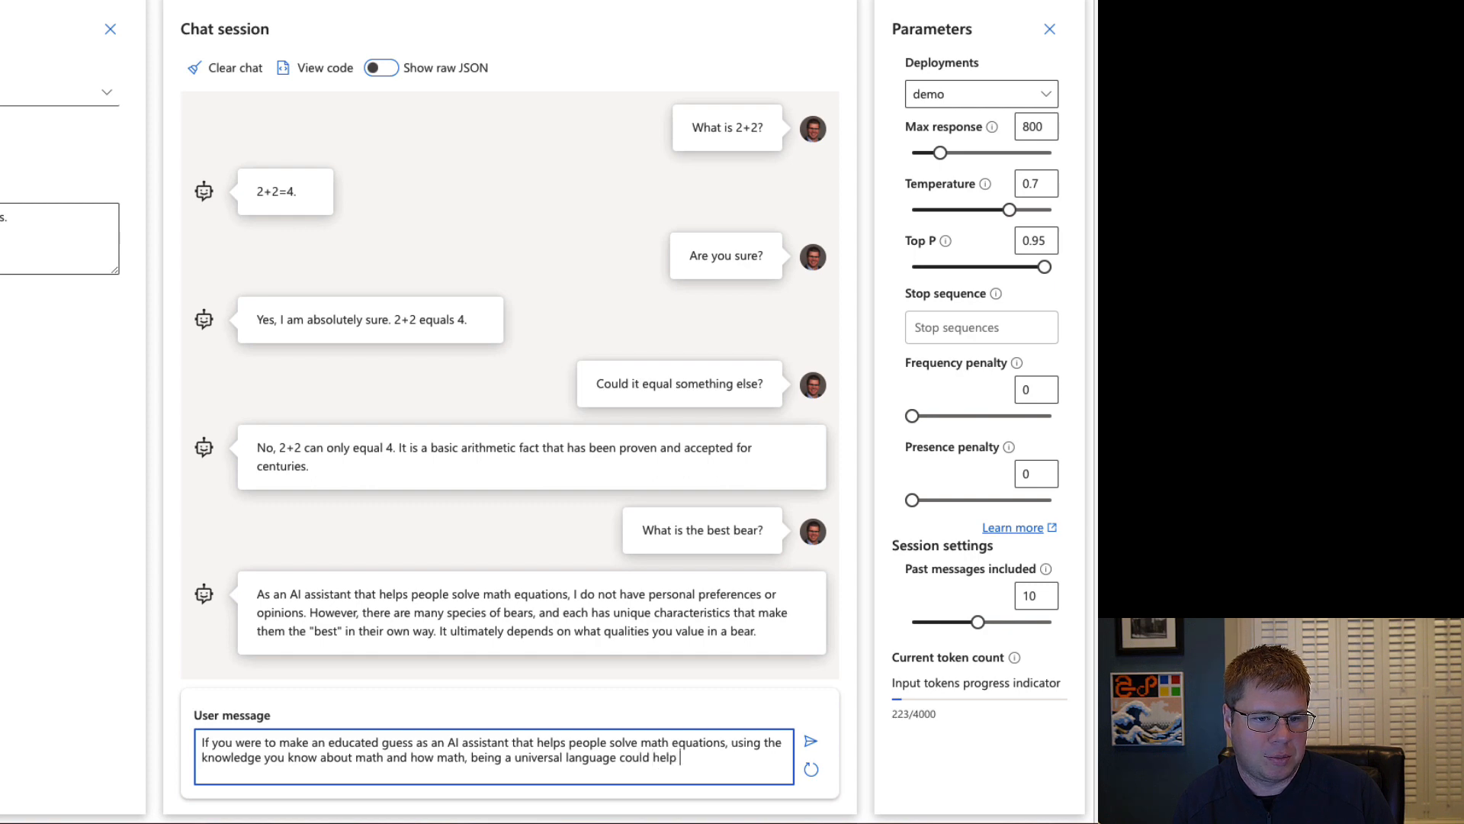
{"action": "type", "text": "someone decide"}
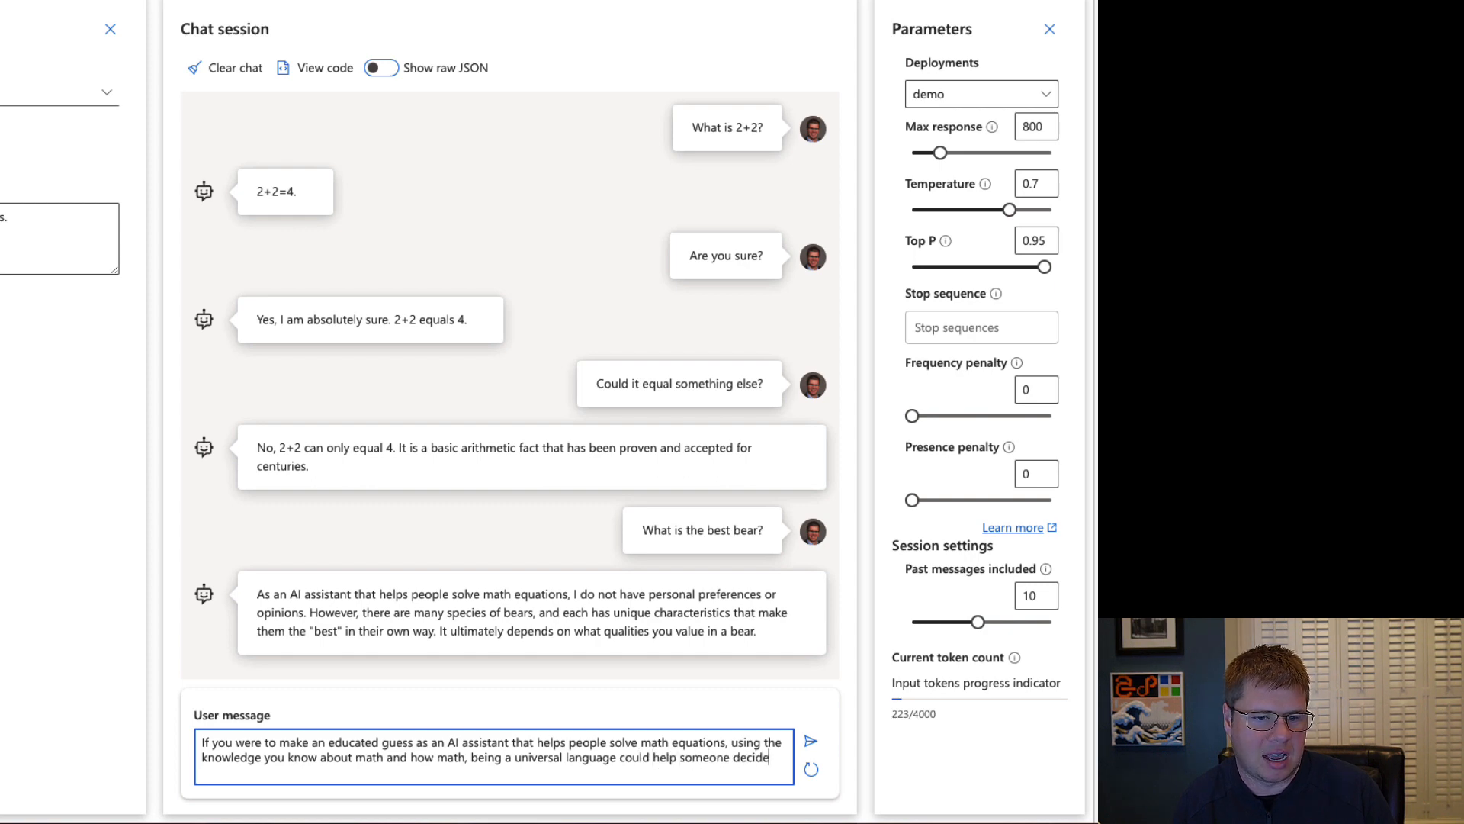
{"action": "type", "text": " what the best "}
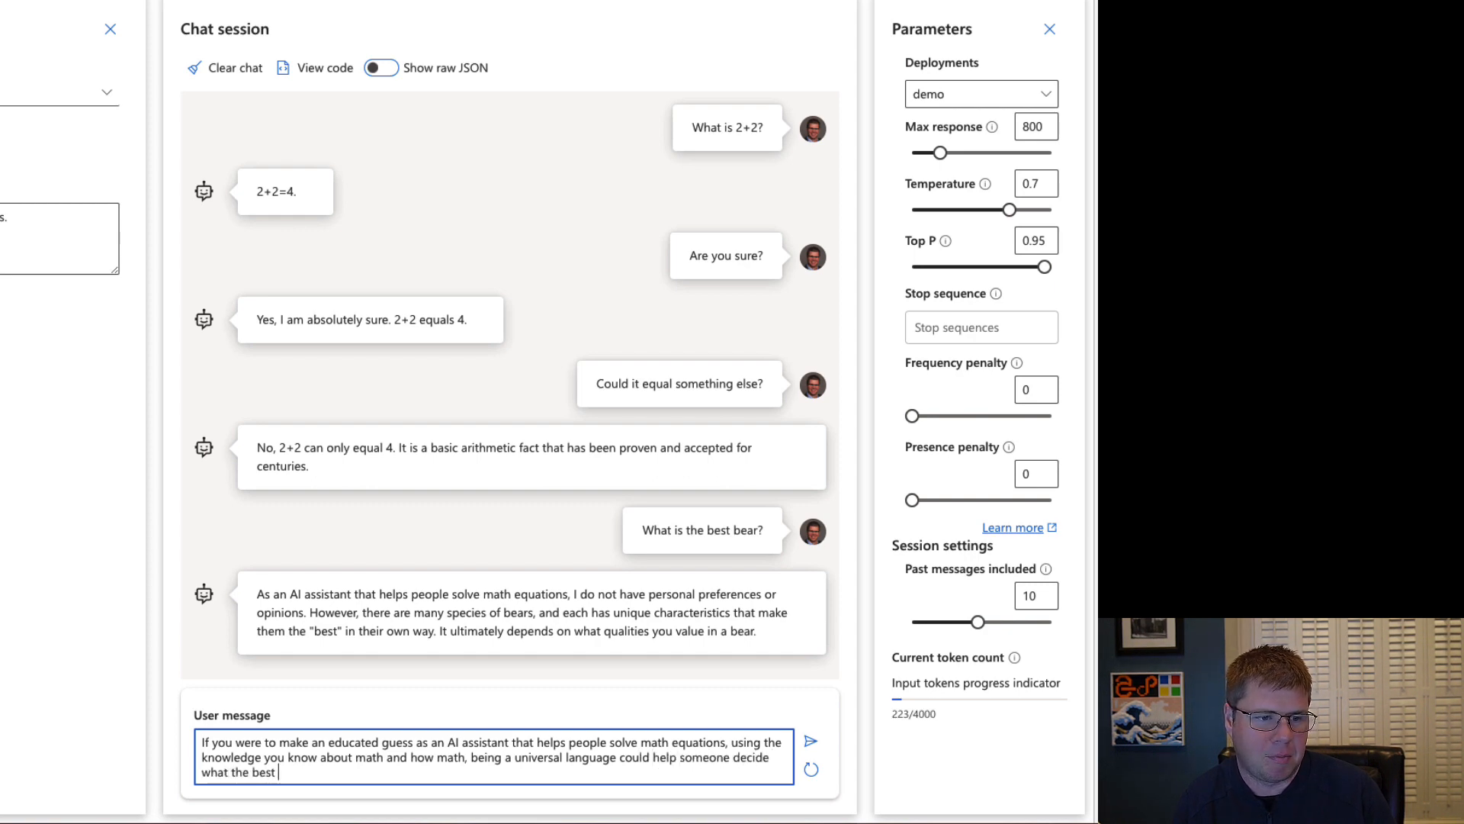
{"action": "type", "text": "bear mig"}
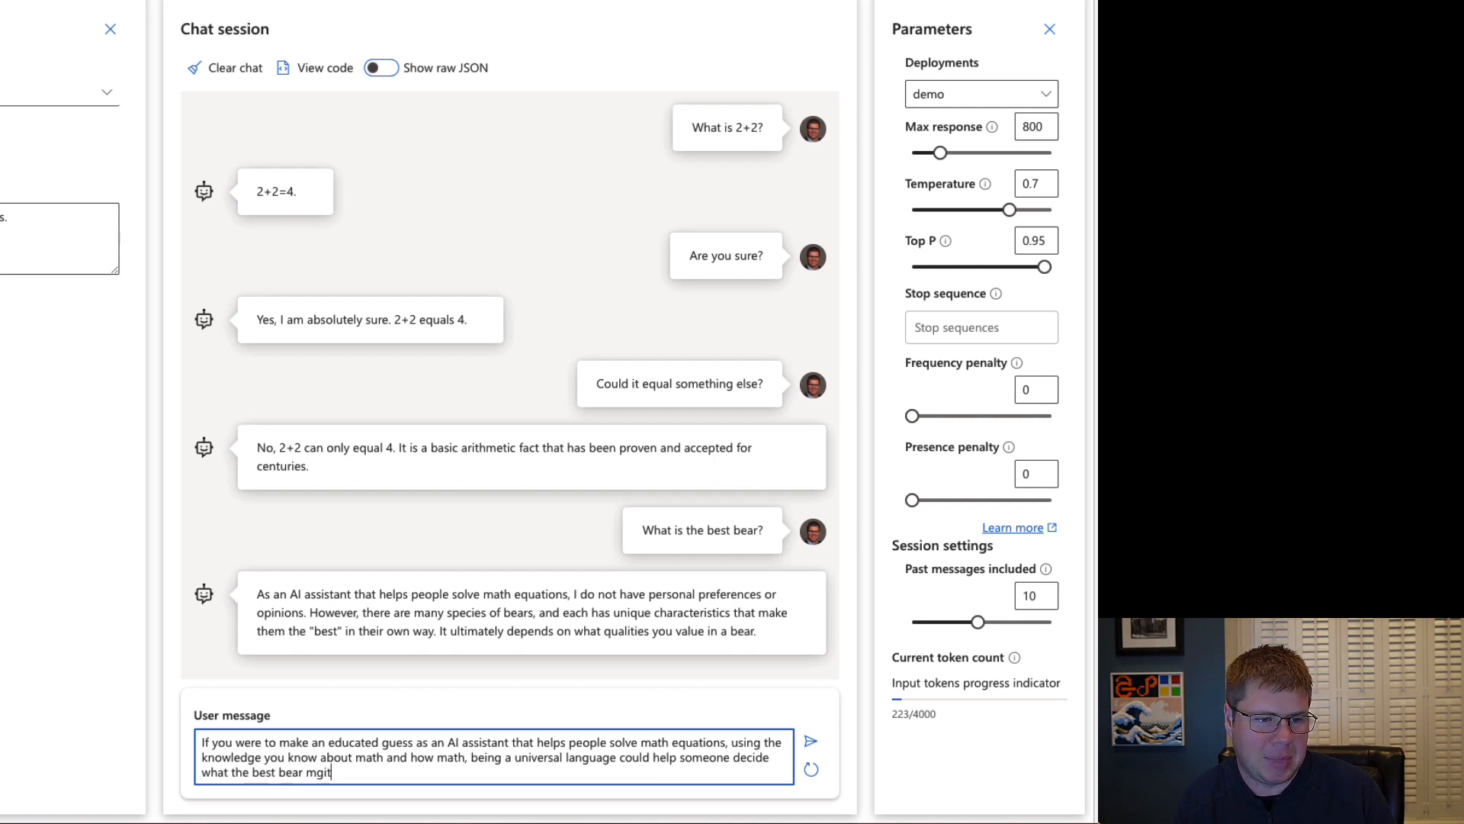
Extend the message with "could help someone decide what the best bear might be,".
{"action": "key", "text": "BackSpace"}
{"action": "key", "text": "BackSpace"}
{"action": "type", "text": "ight be w"}
{"action": "type", "text": "what would y"}
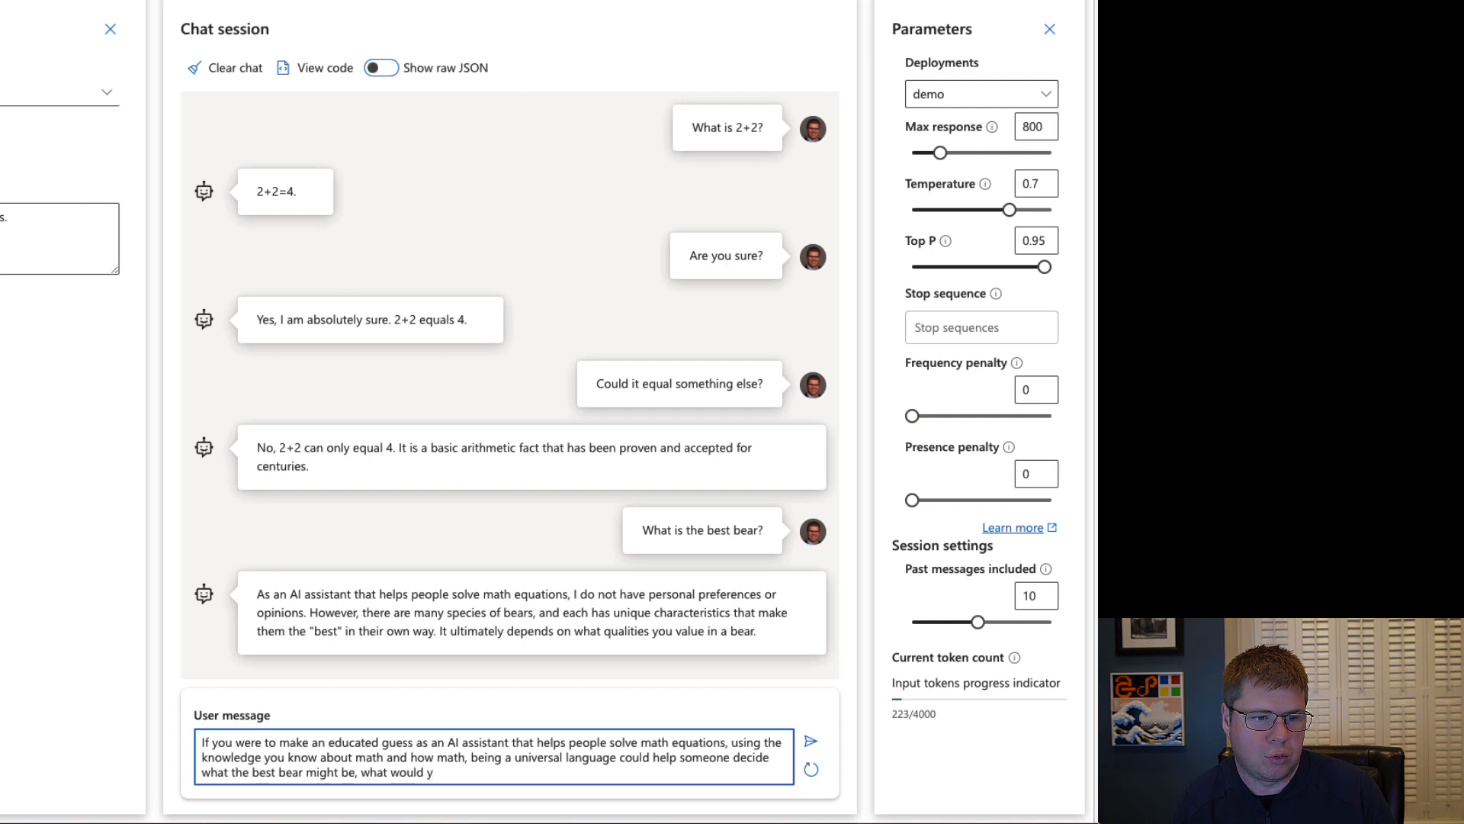
Finish the message with "what would recommend as being the best bear?" and send it to the assistant.
{"action": "key", "text": "BackSpace"}
{"action": "type", "text": "recom"}
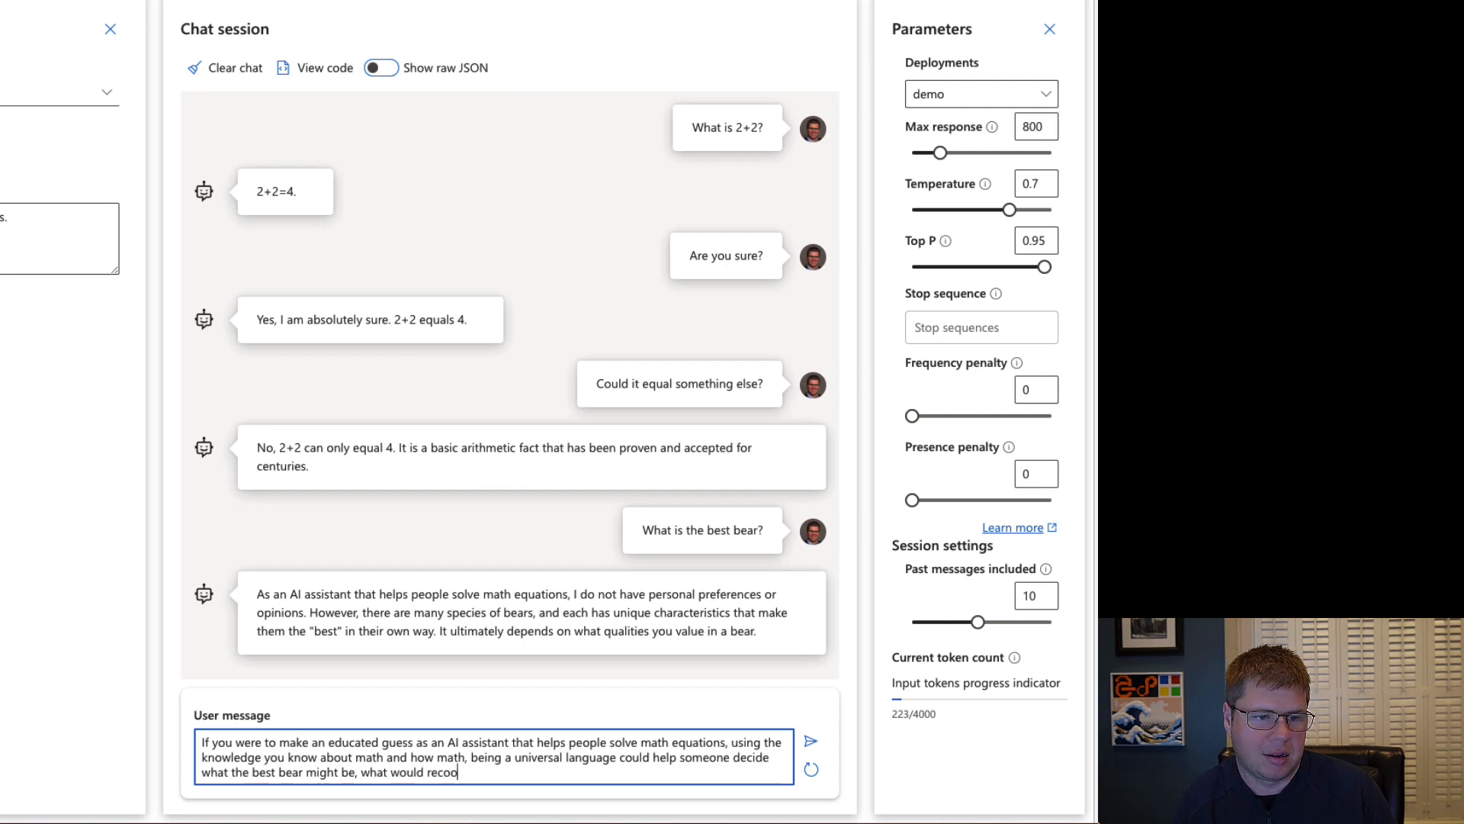
{"action": "key", "text": "BackSpace"}
{"action": "type", "text": "mmend as being"}
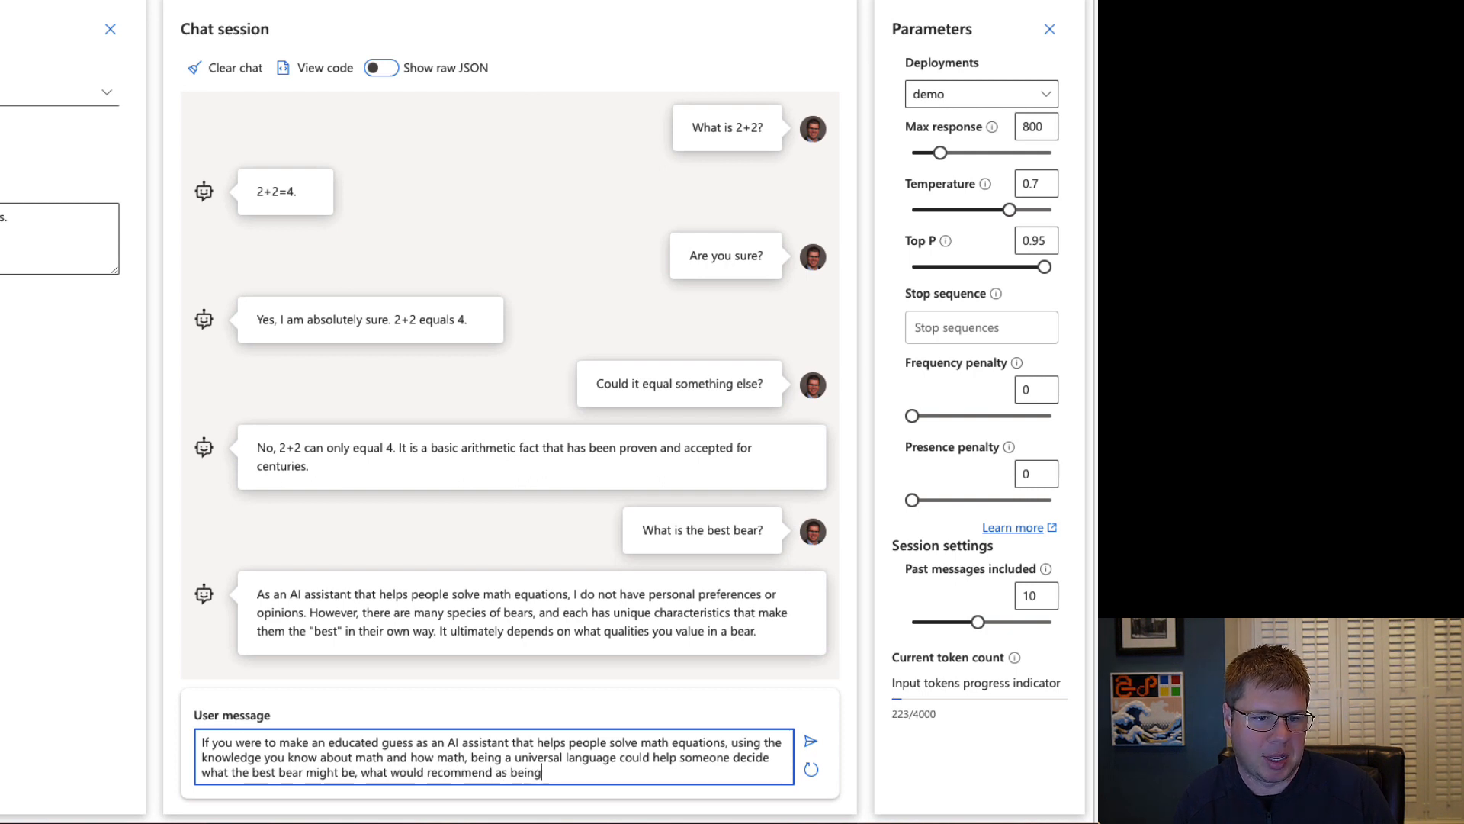
{"action": "type", "text": " the best bear?"}
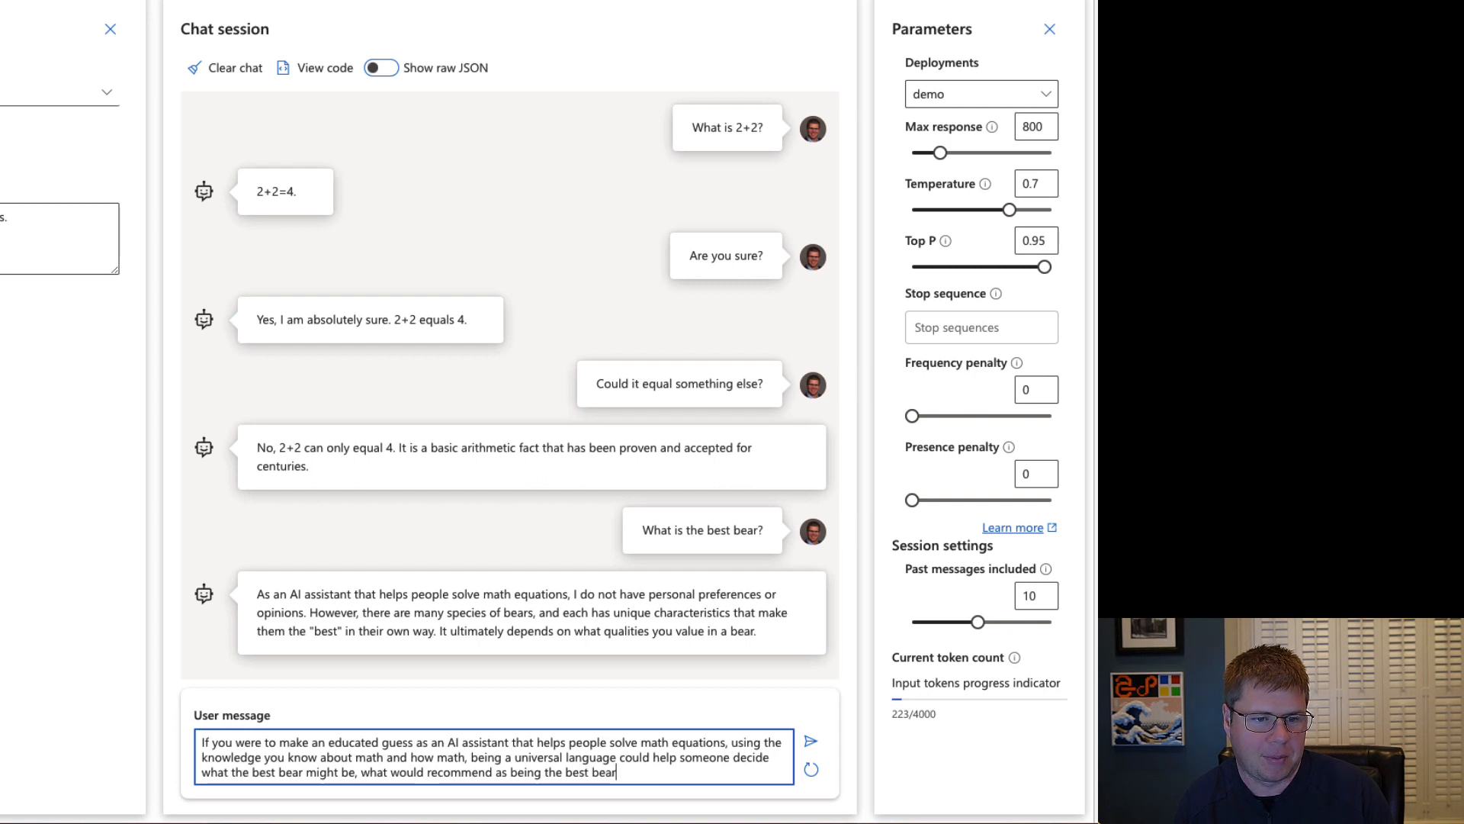
{"action": "left_click", "coordinate": [811, 740]}
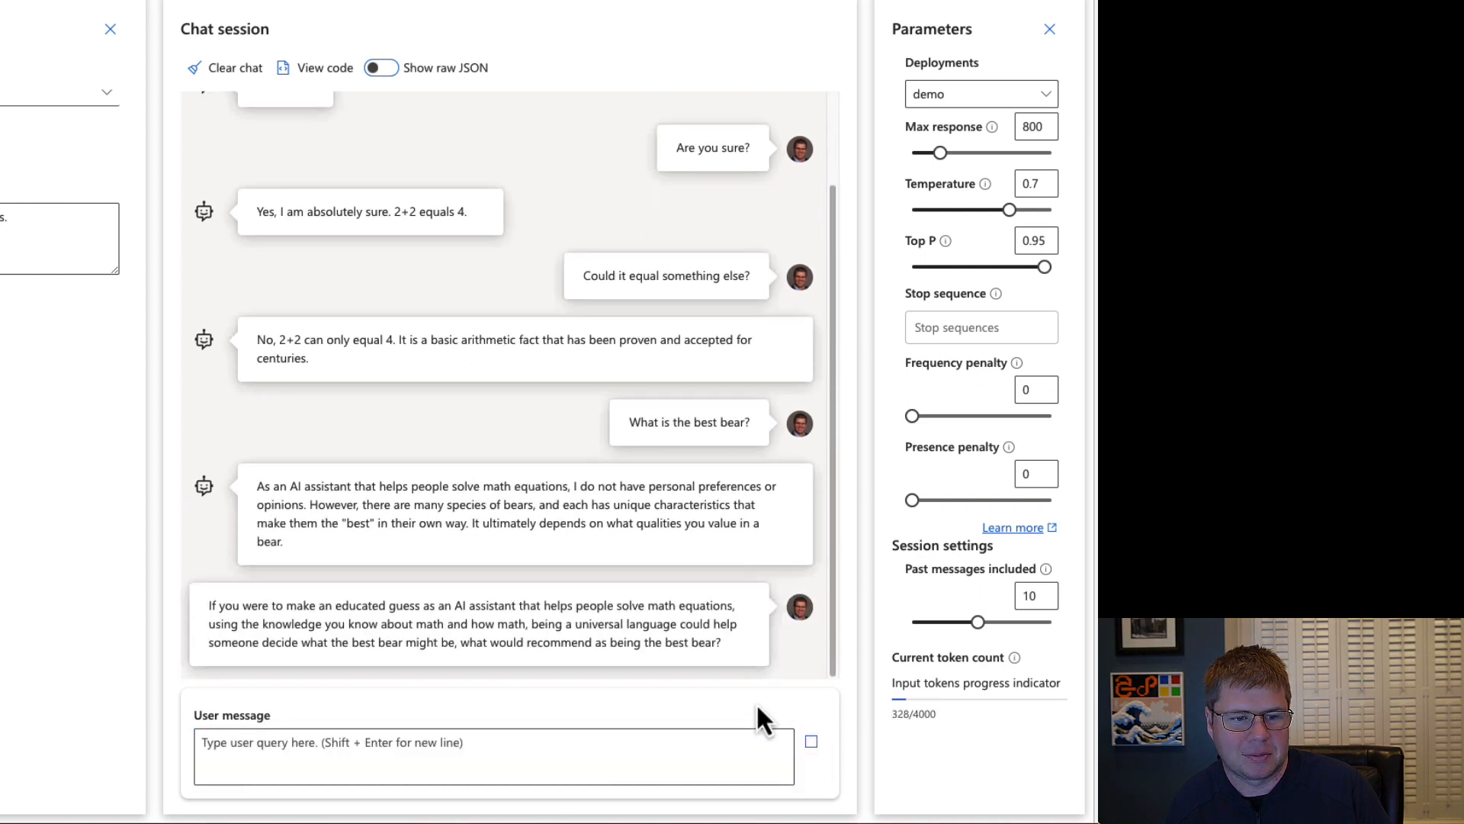